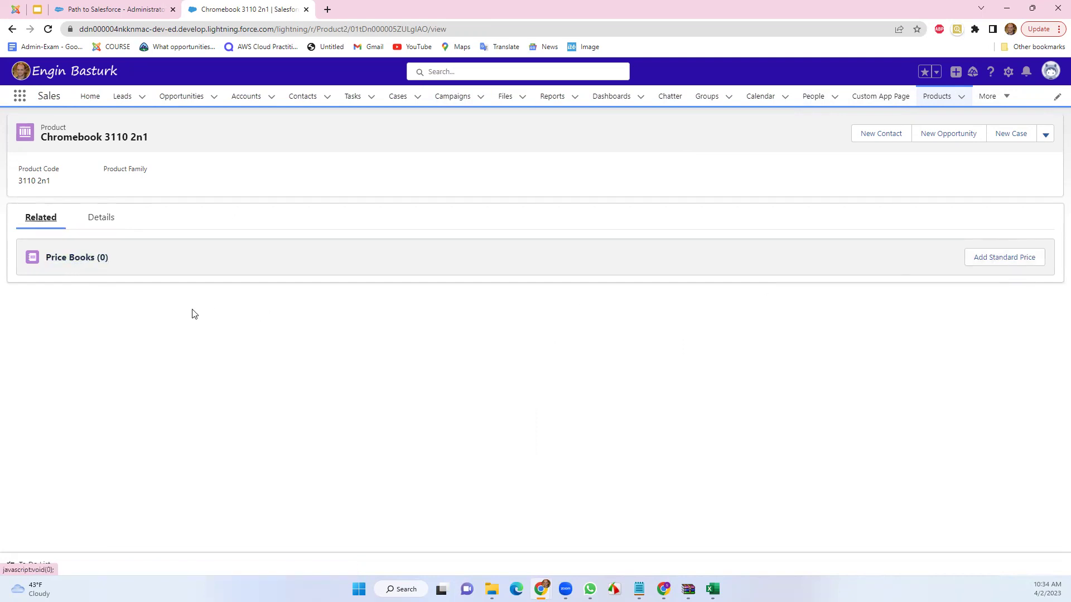
Add a standard price of 500 in U.S. Dollars to the Chromebook 3110 2n1 product.
left_click(997, 257)
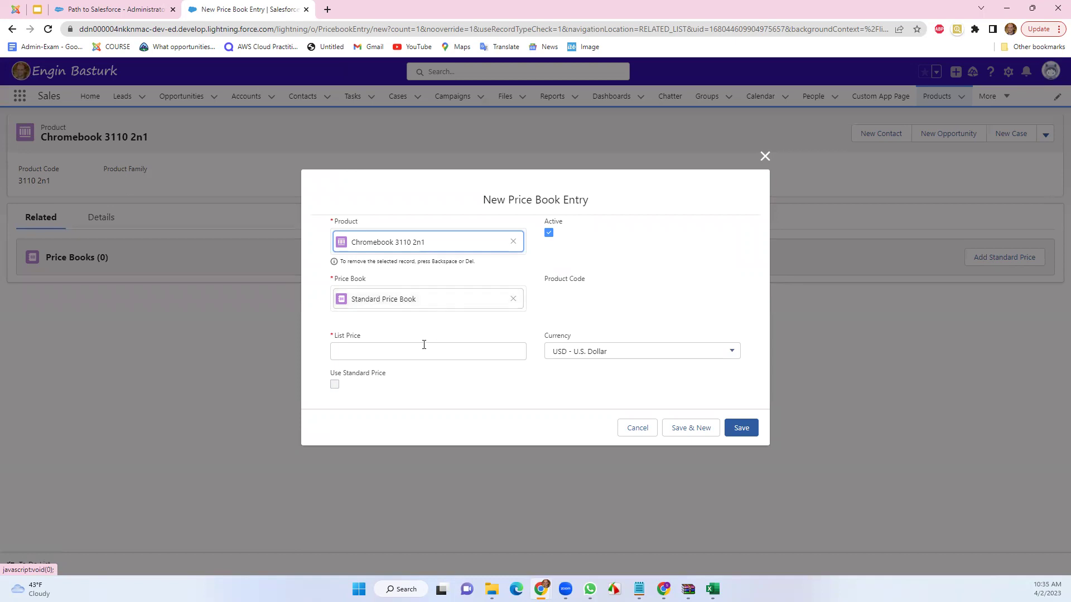
left_click(409, 351)
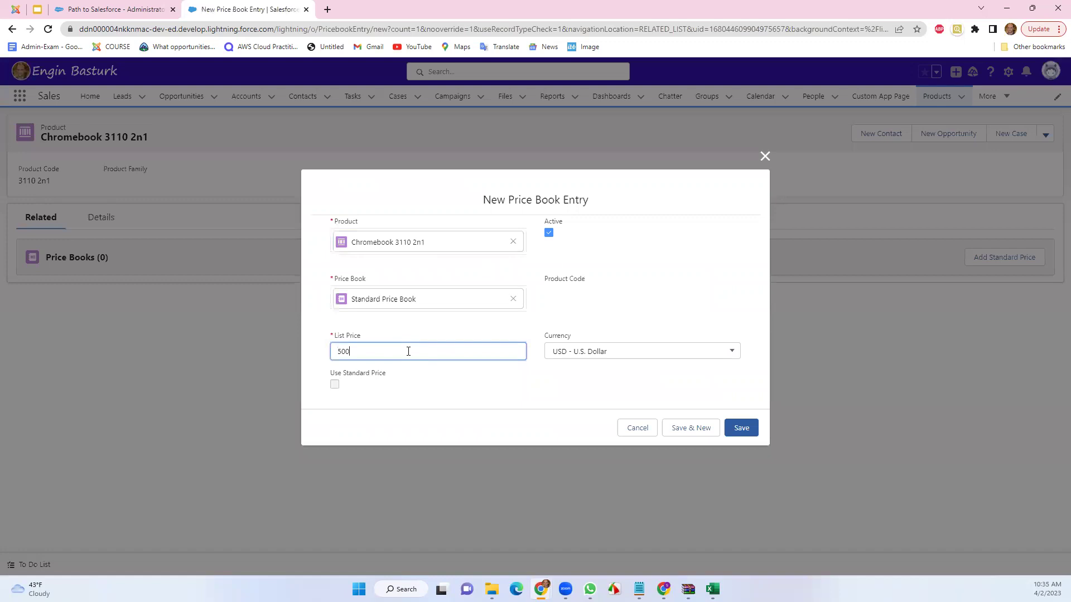
left_click(741, 429)
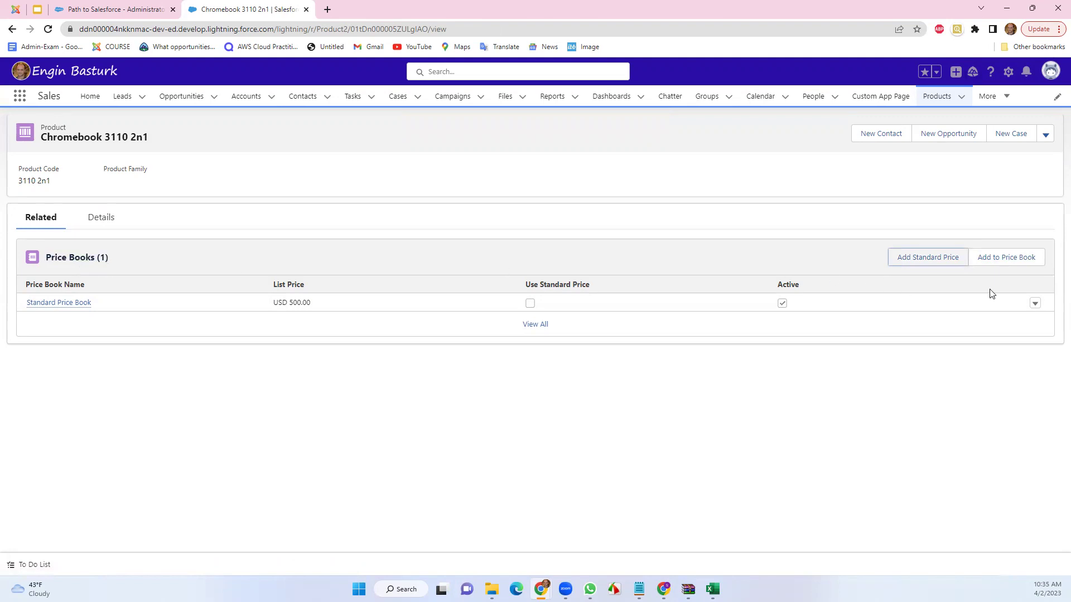
left_click(1007, 257)
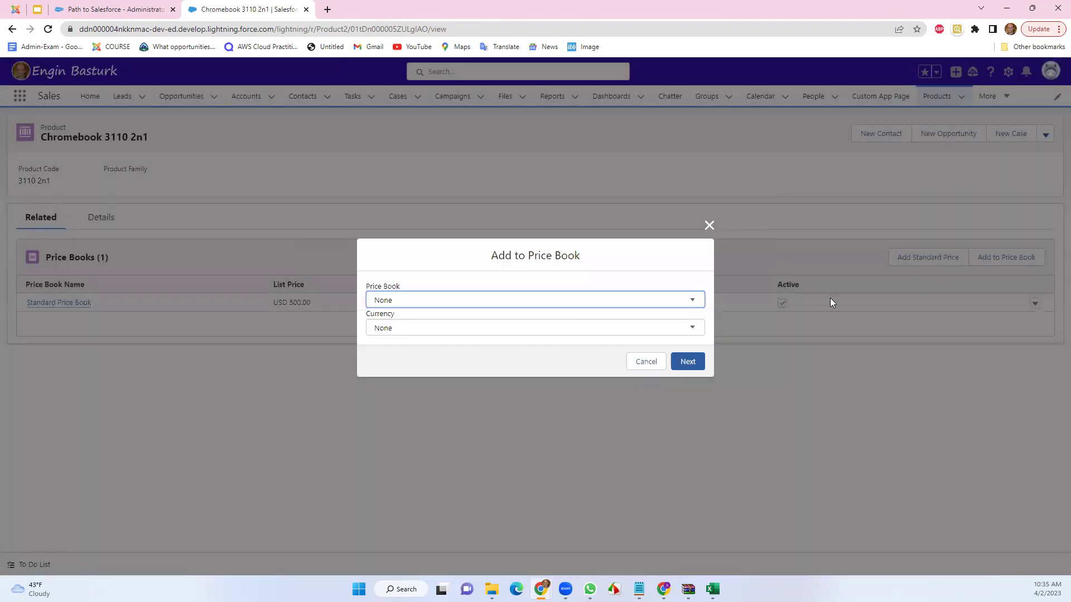
left_click(405, 300)
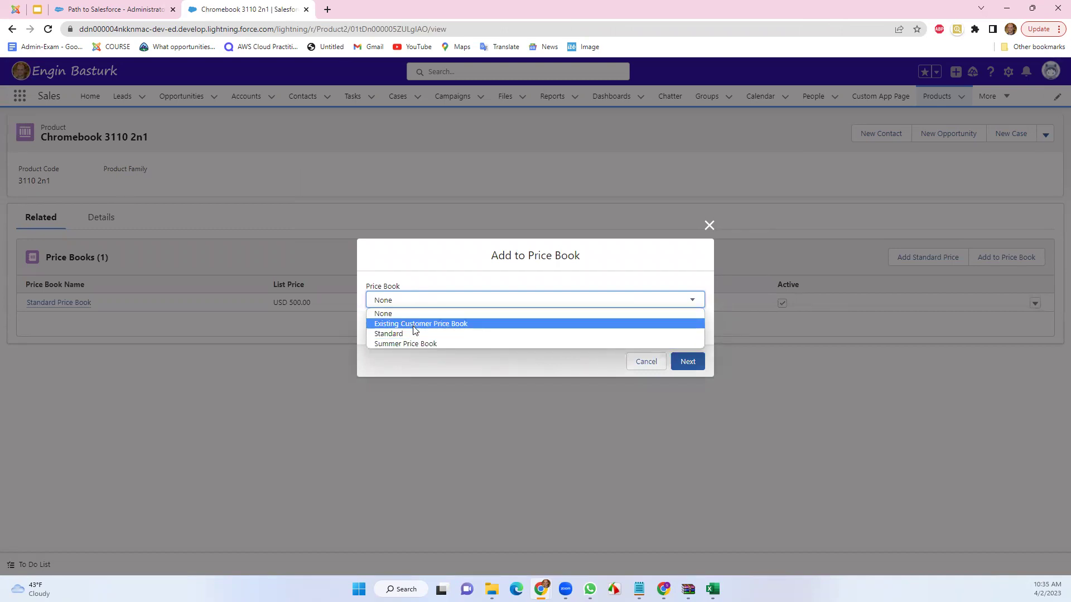
left_click(644, 366)
left_click(644, 362)
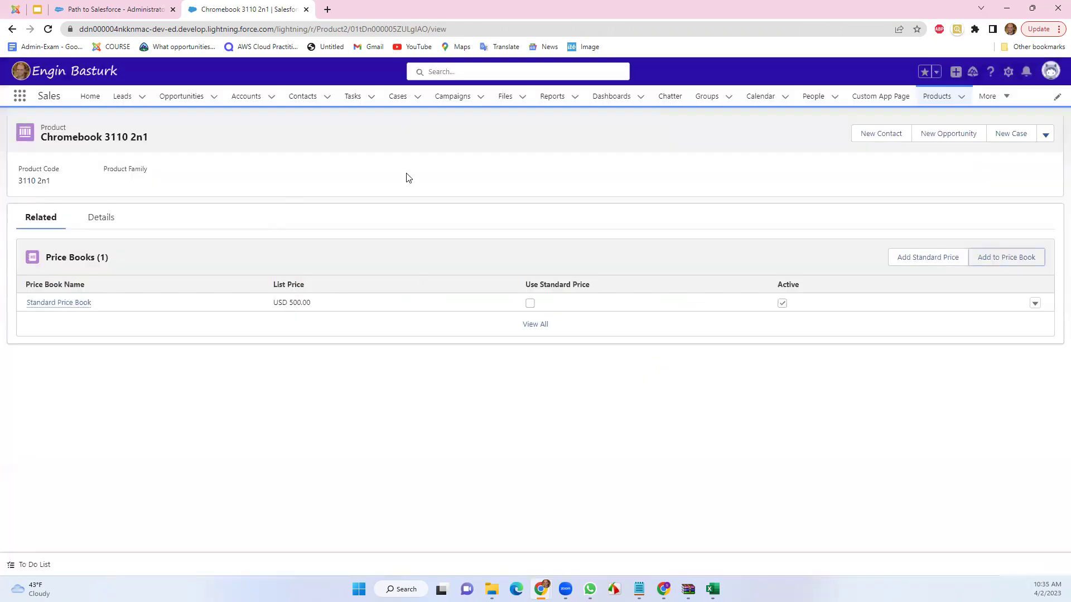
Search the available items for "pri" and open the Price Books list.
left_click(20, 96)
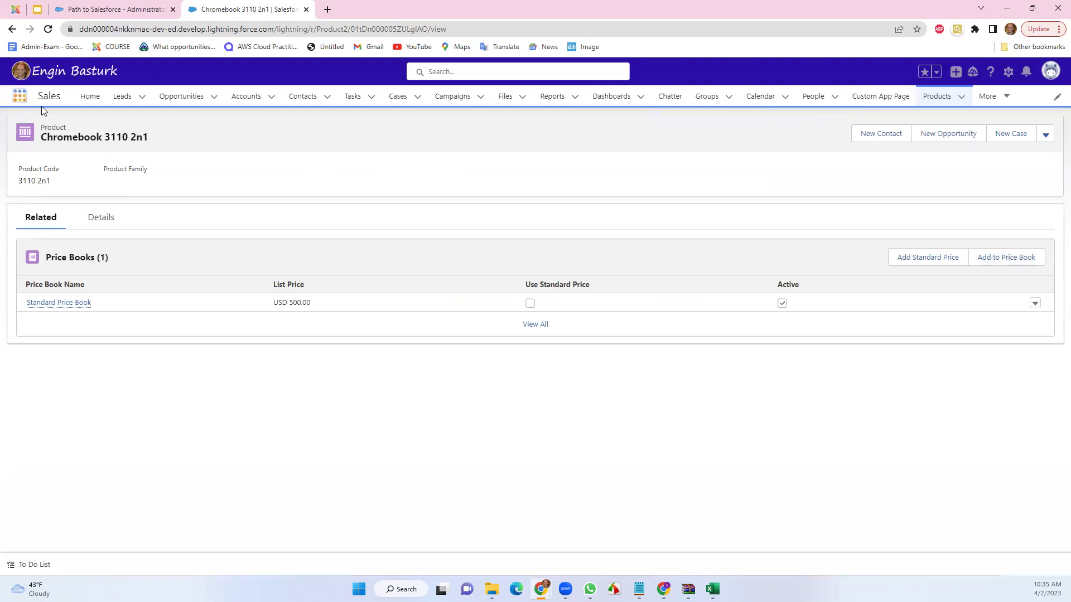
type("pri")
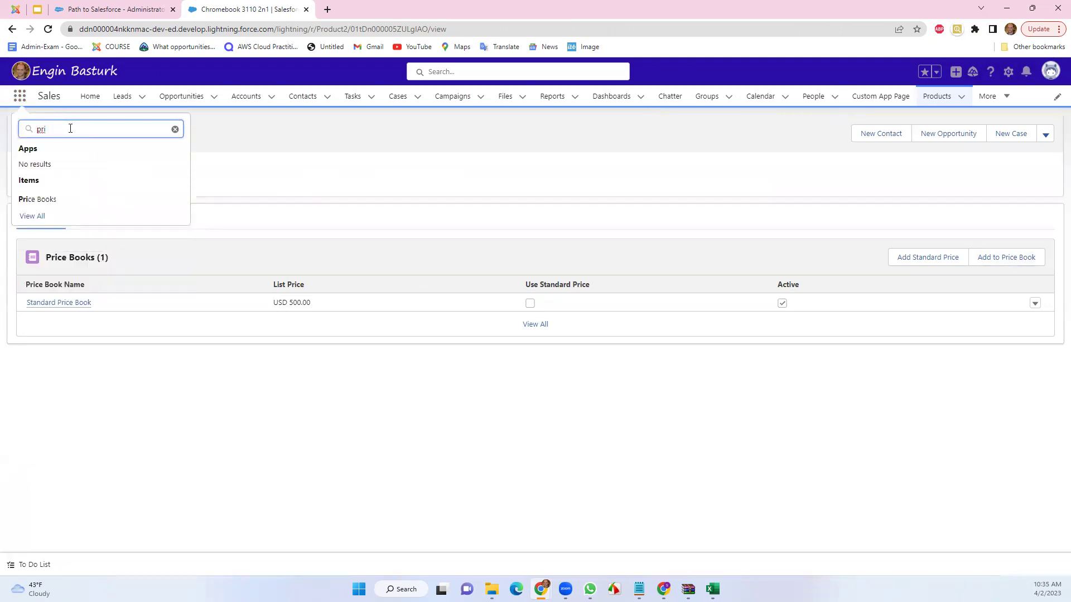
left_click(51, 199)
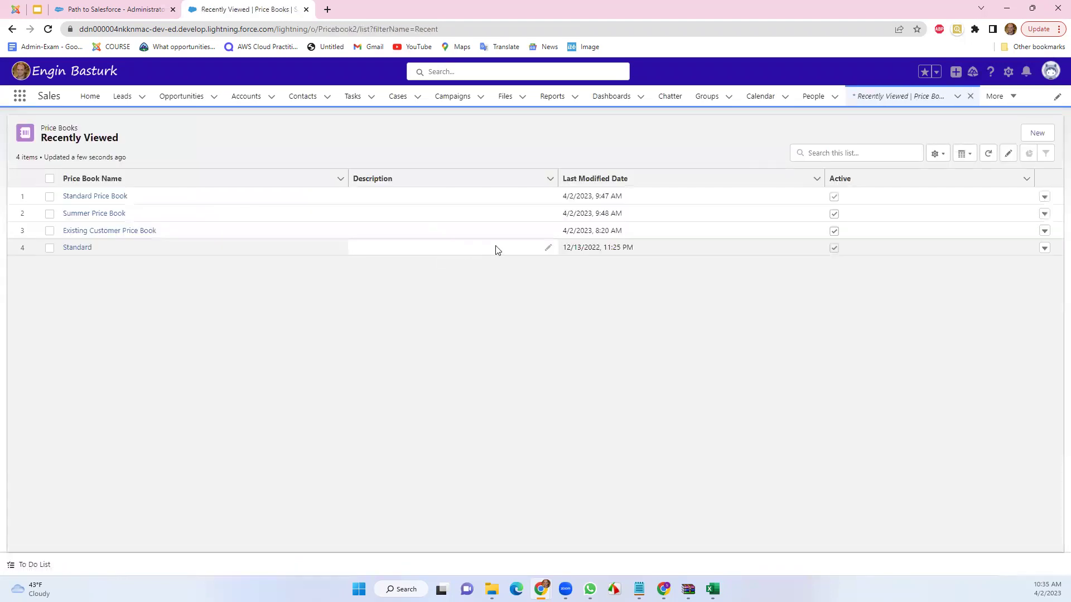
left_click(1045, 198)
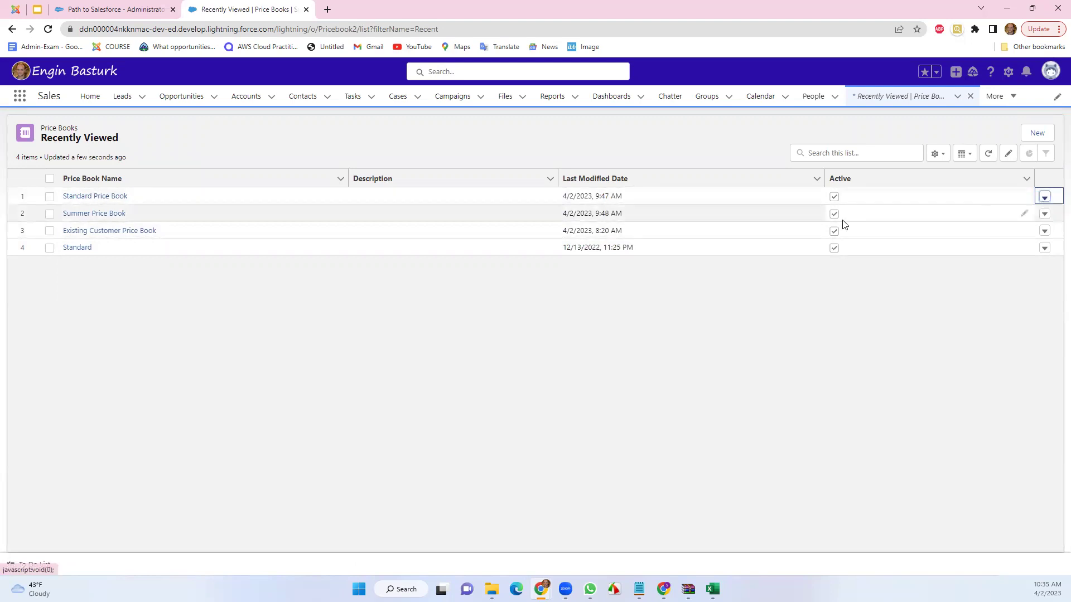
Deactivate the Standard Price Book in its record details and save the change.
left_click(100, 196)
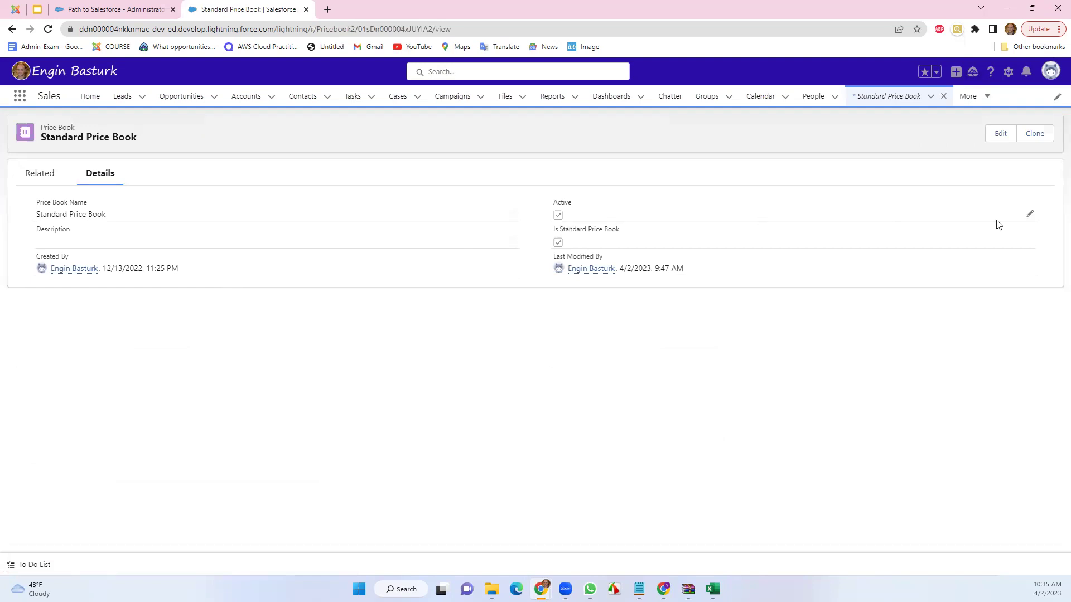
left_click(1030, 214)
left_click(549, 221)
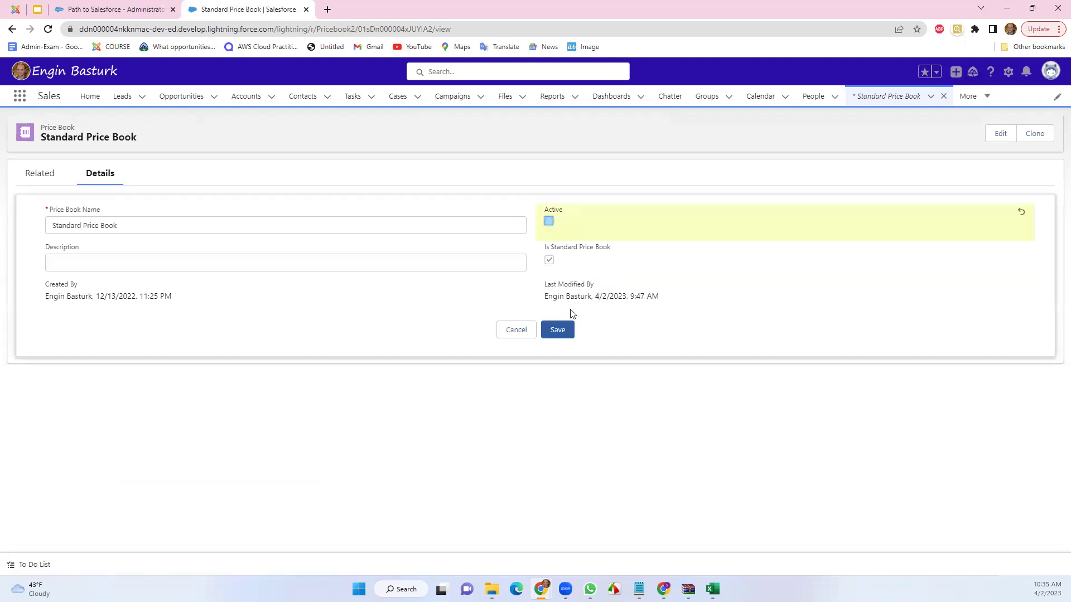
left_click(566, 332)
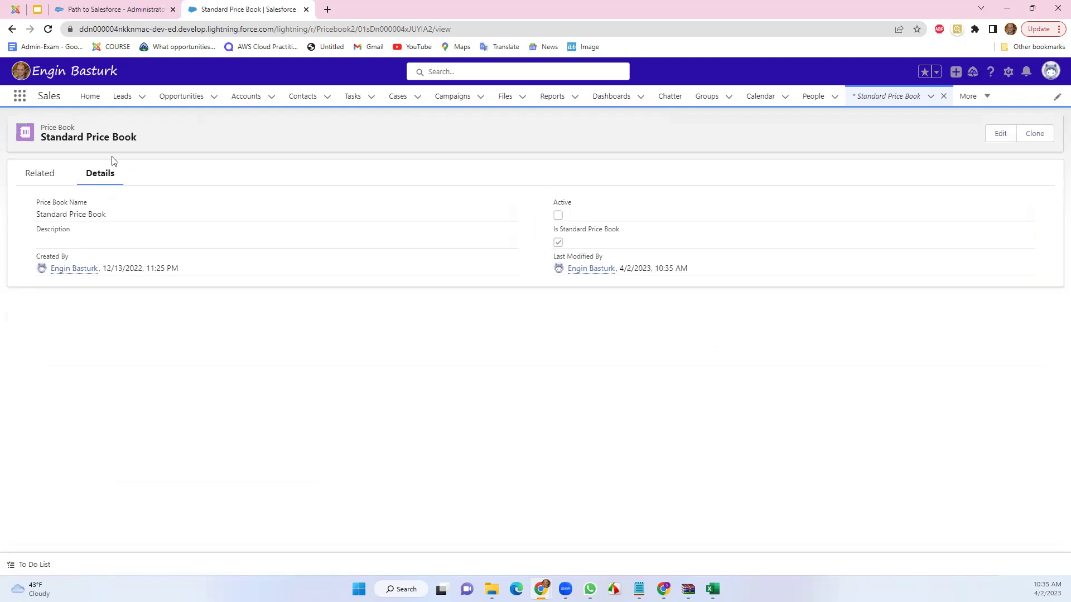
Return to the Price Books list and check which actions are offered for the Standard Price Book.
left_click(879, 99)
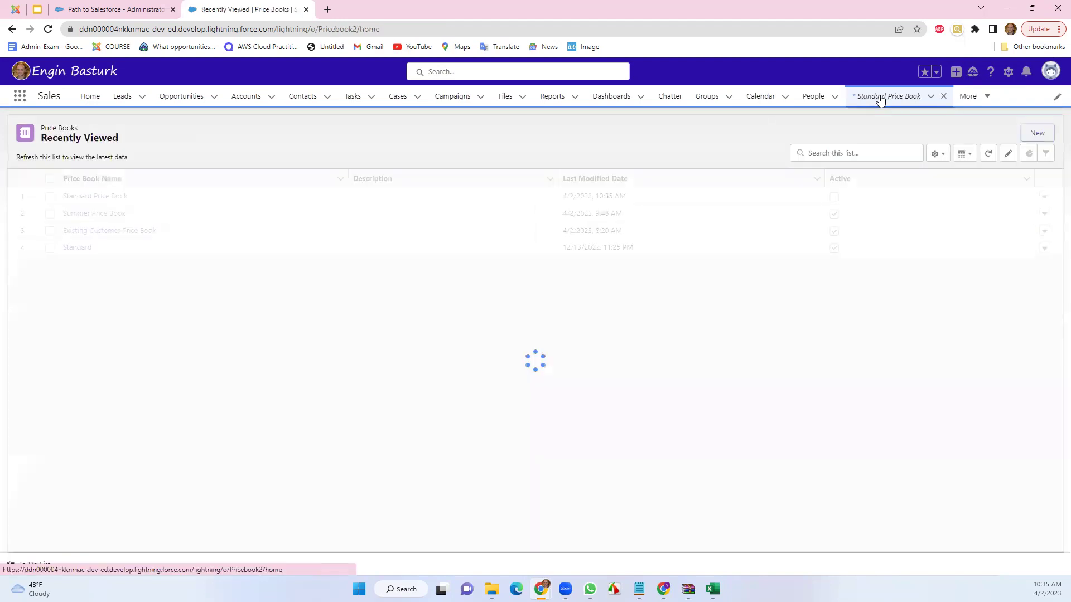
left_click(1044, 198)
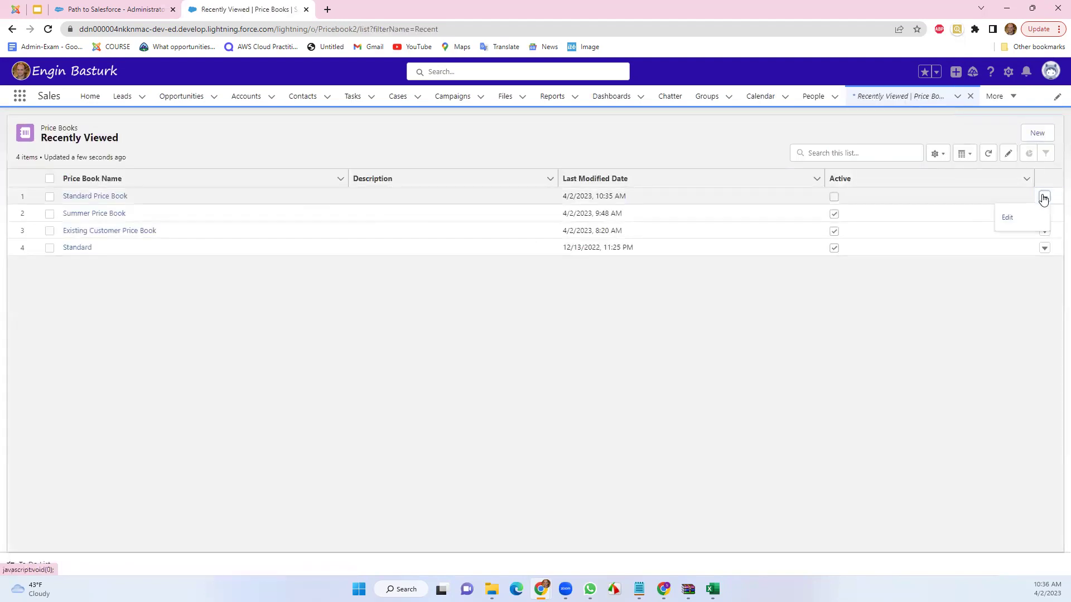
left_click(1044, 198)
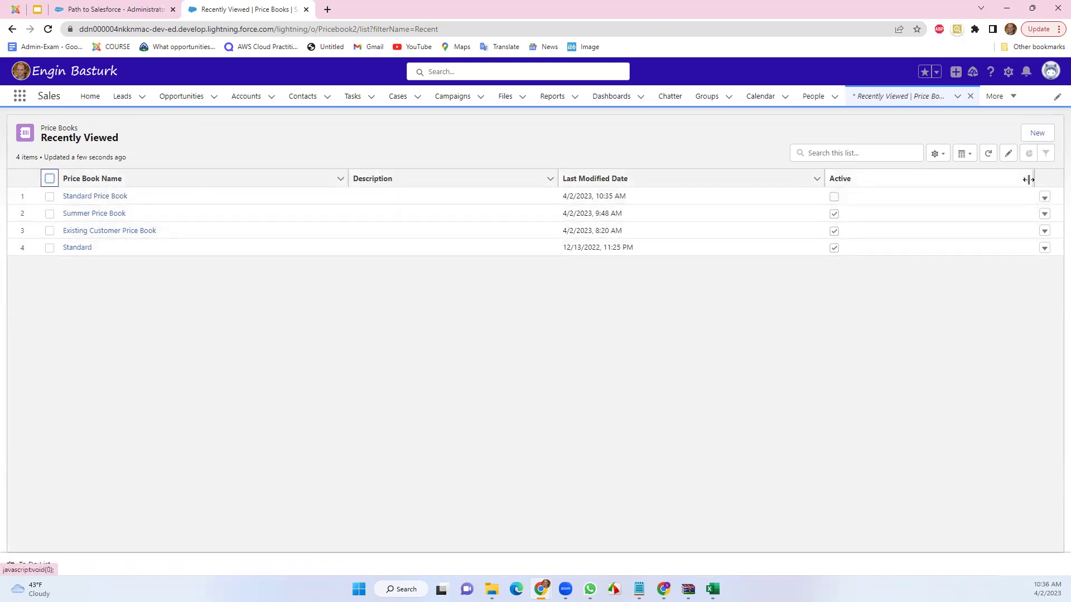
key("space")
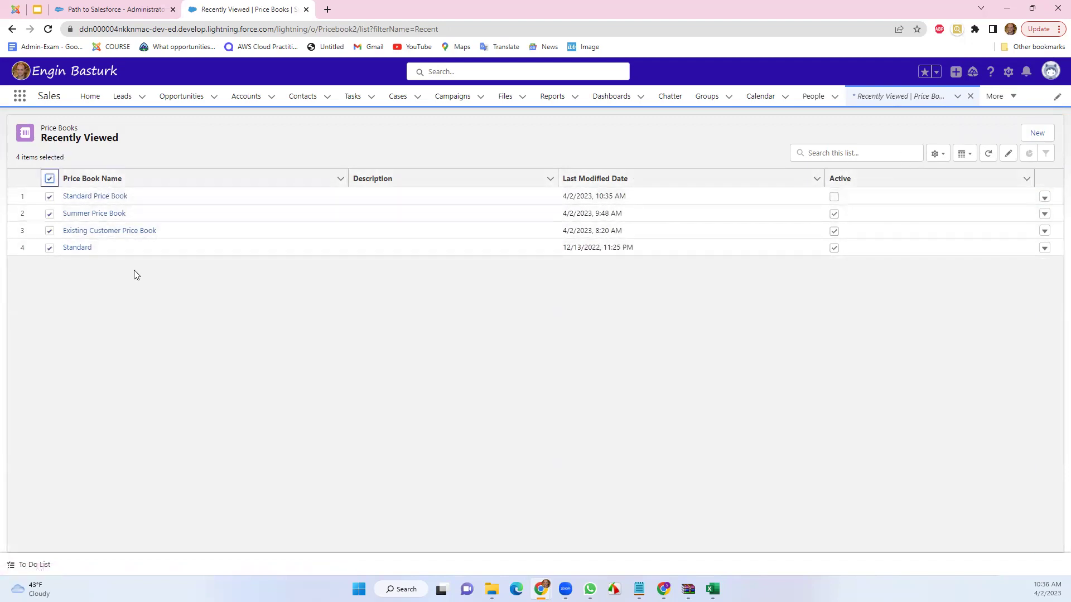
left_click(50, 178)
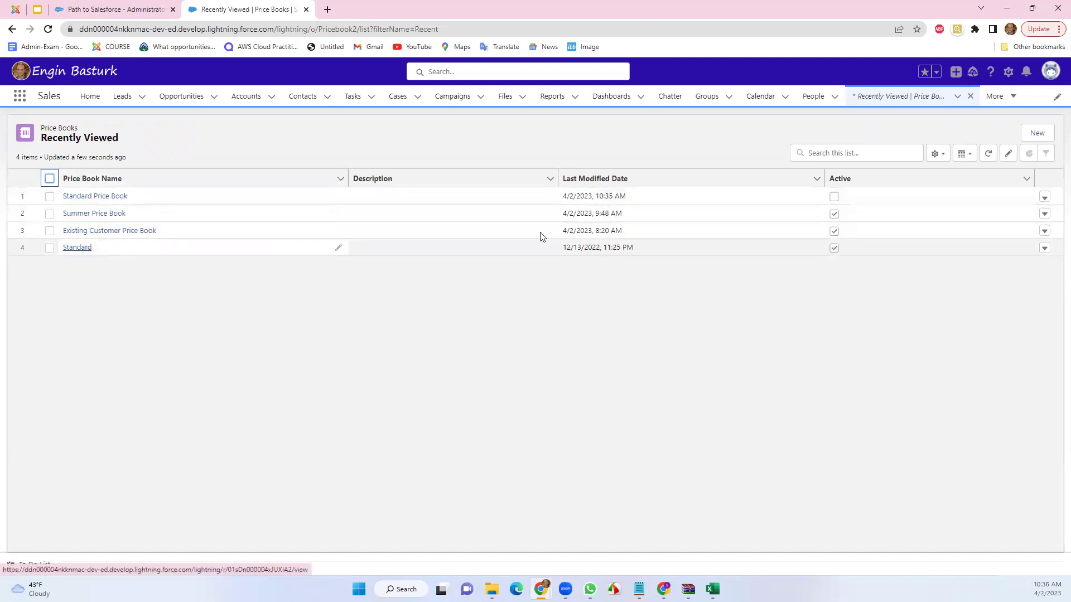
Try to rename the Standard Price Book to Turkey Prices and mark it active.
left_click(1045, 196)
left_click(1006, 217)
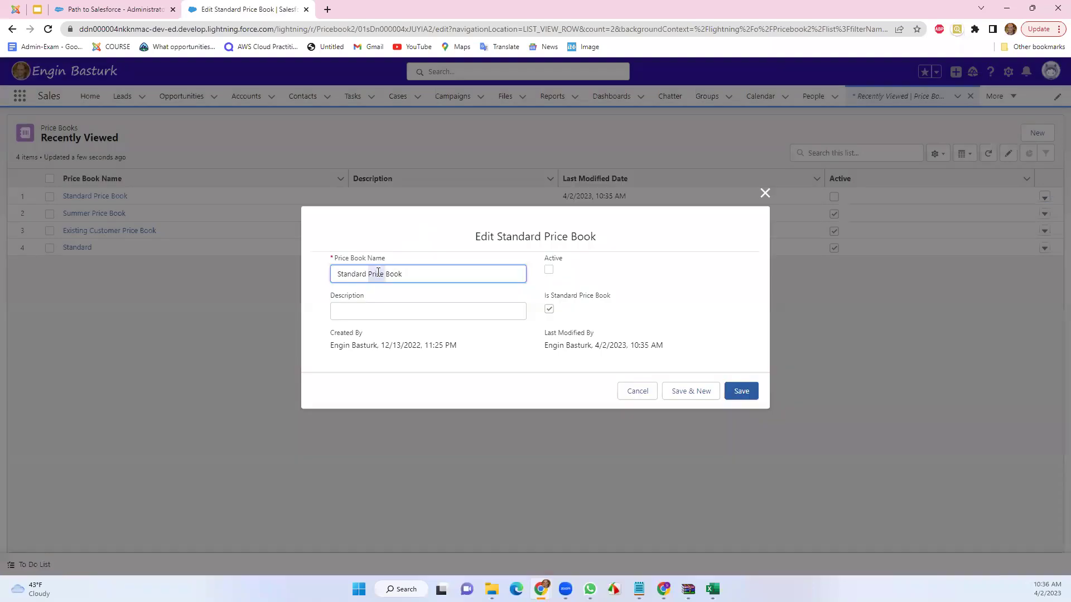
triple_click(378, 272)
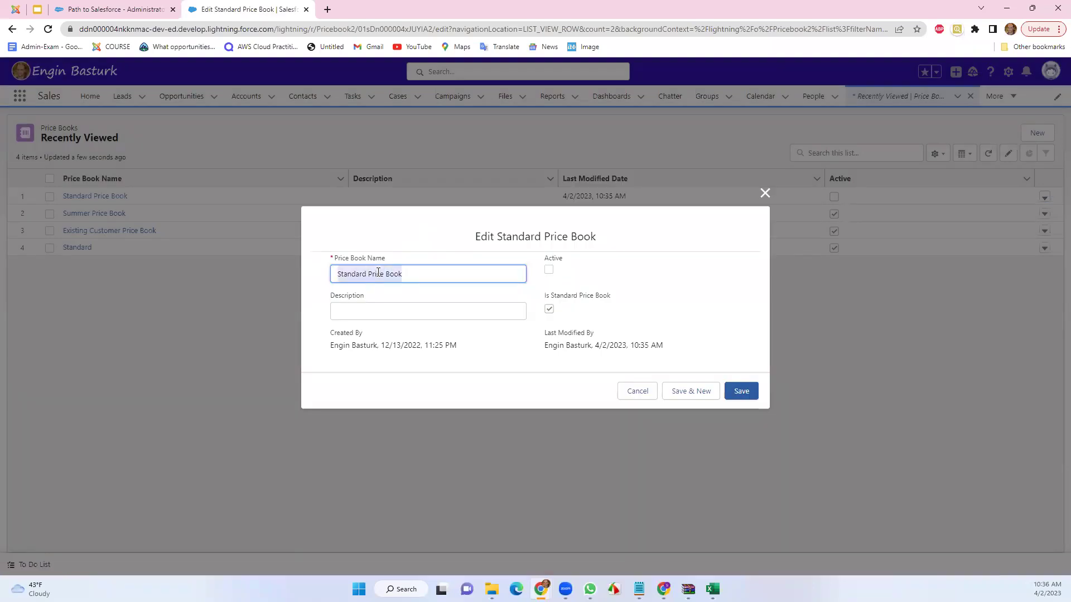
type("Turkey Prices")
left_click(553, 272)
left_click(740, 393)
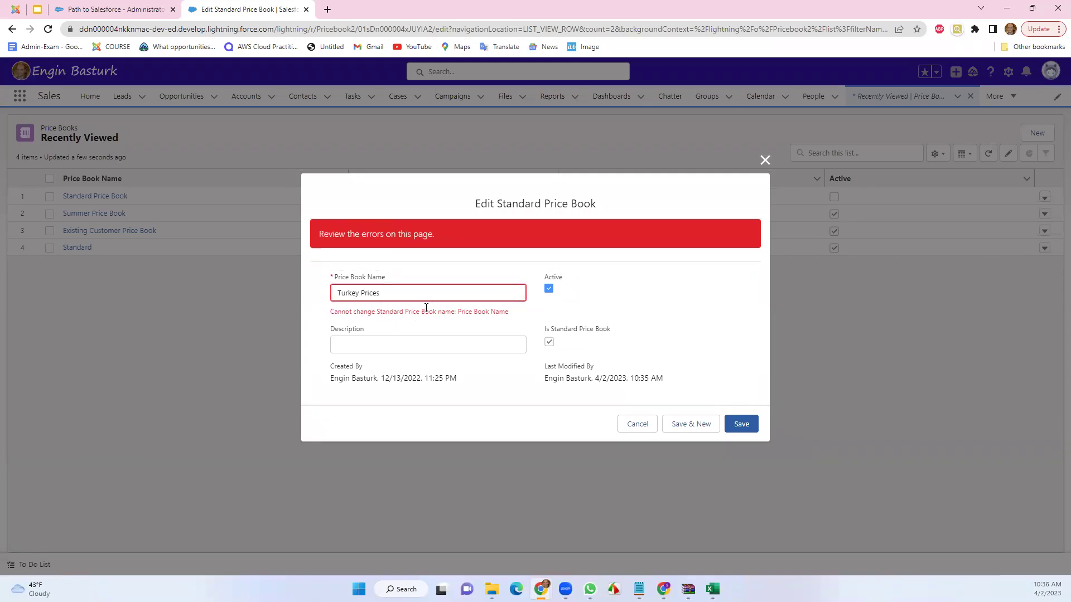
left_click(636, 424)
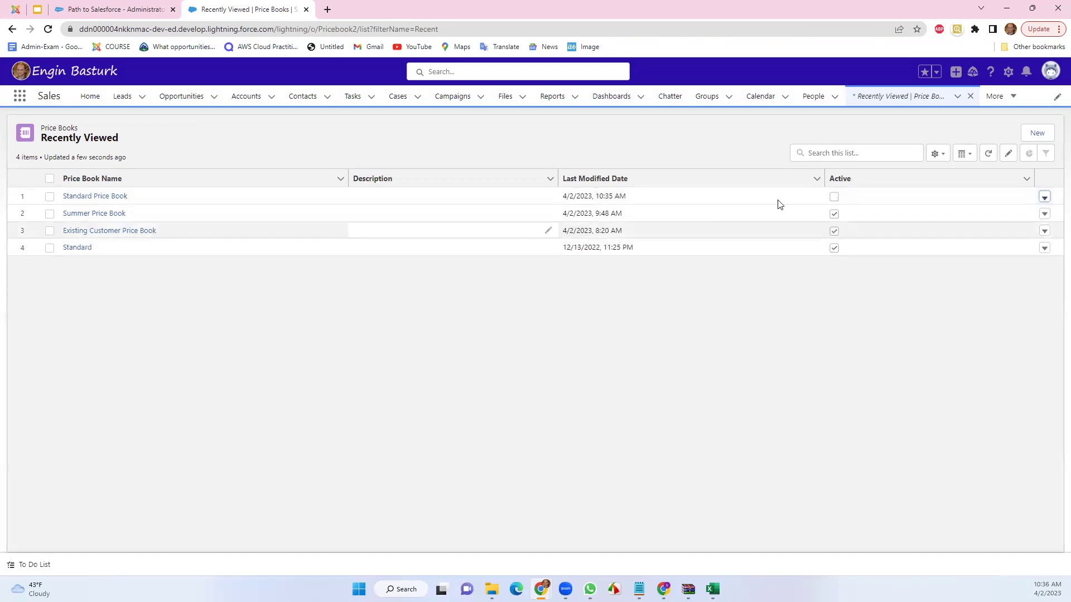
Mark the Standard Price Book as active and save it.
left_click(1044, 197)
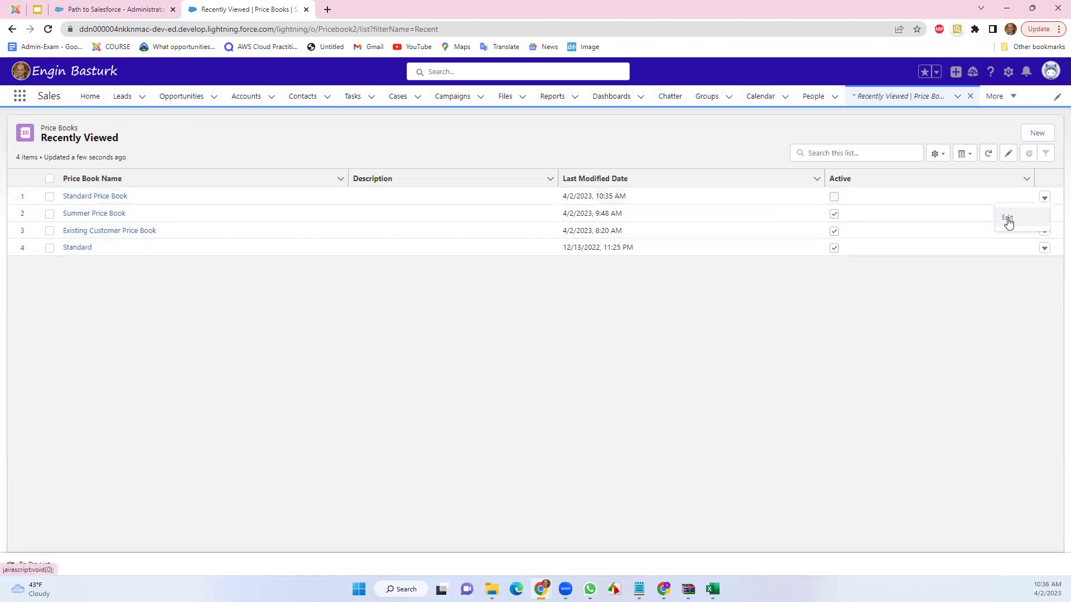
left_click(1008, 222)
left_click(549, 270)
left_click(742, 391)
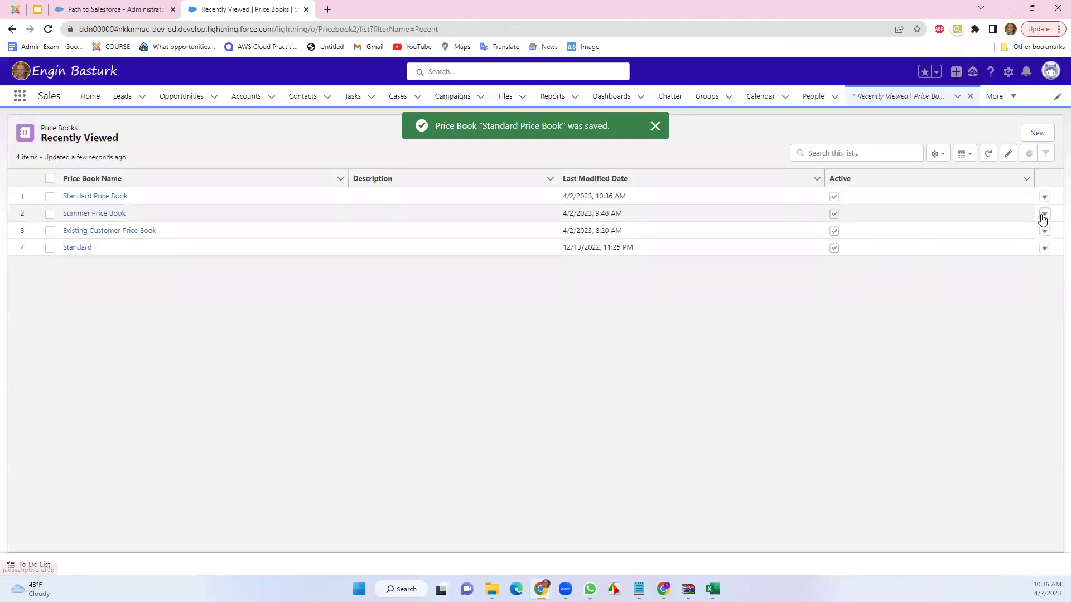
Rename the Summer Price Book to Turkey Price Book, saving it and starting a new price book record.
left_click(1044, 214)
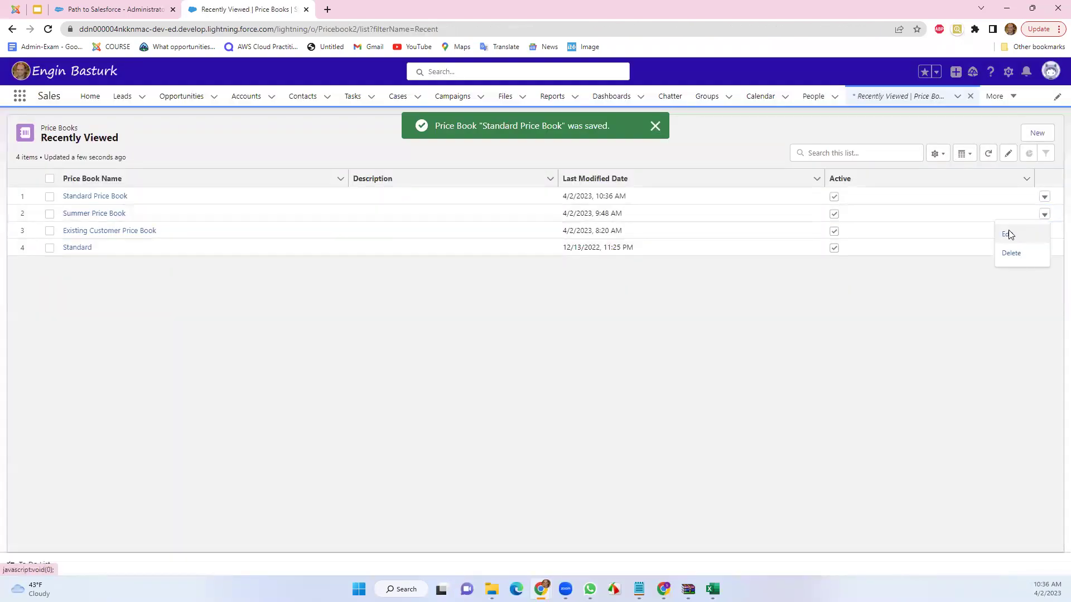
left_click(1008, 231)
triple_click(379, 272)
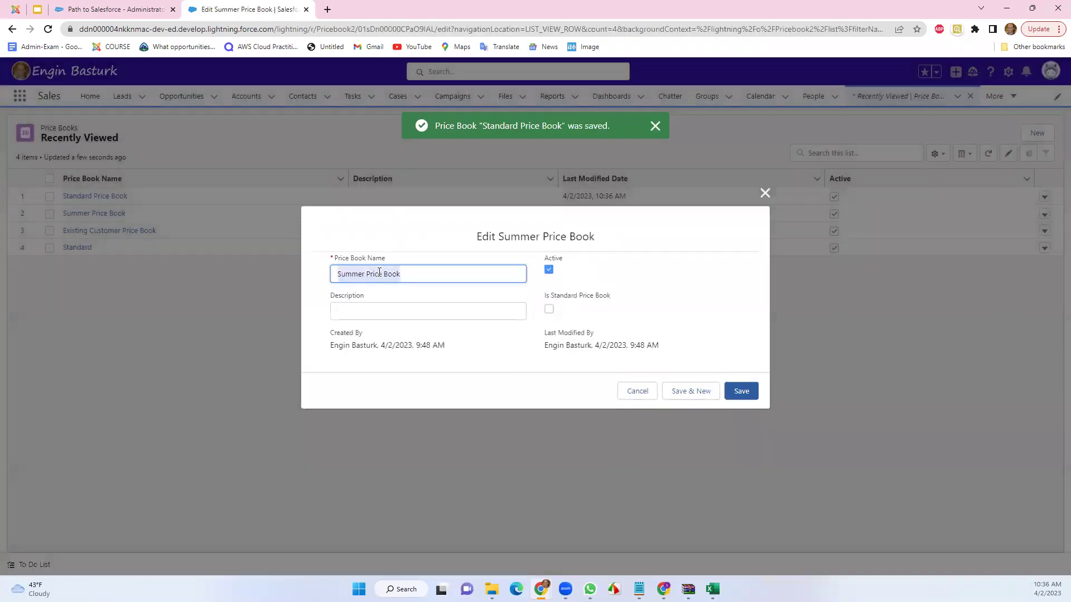
type("Turkey Pric")
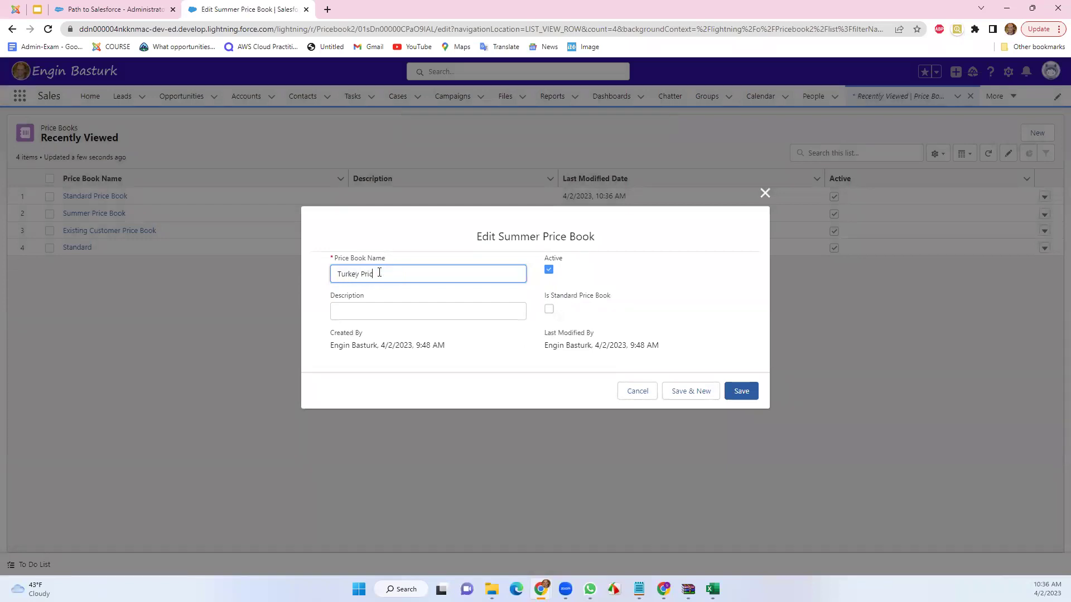
type("e Book")
left_click(704, 390)
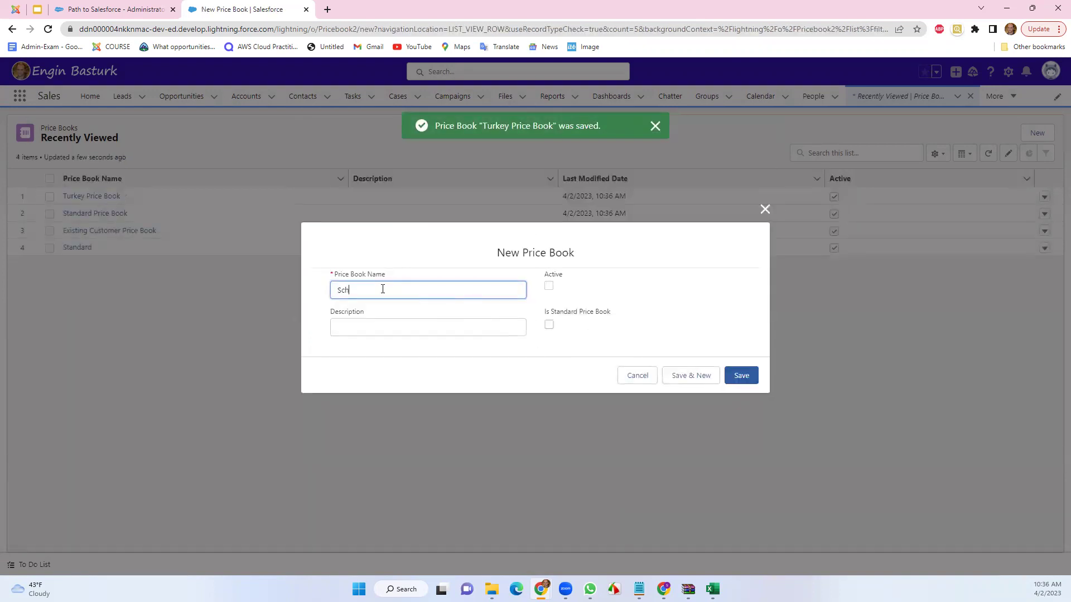
Create an active price book named School Price Book.
type("School Price Book")
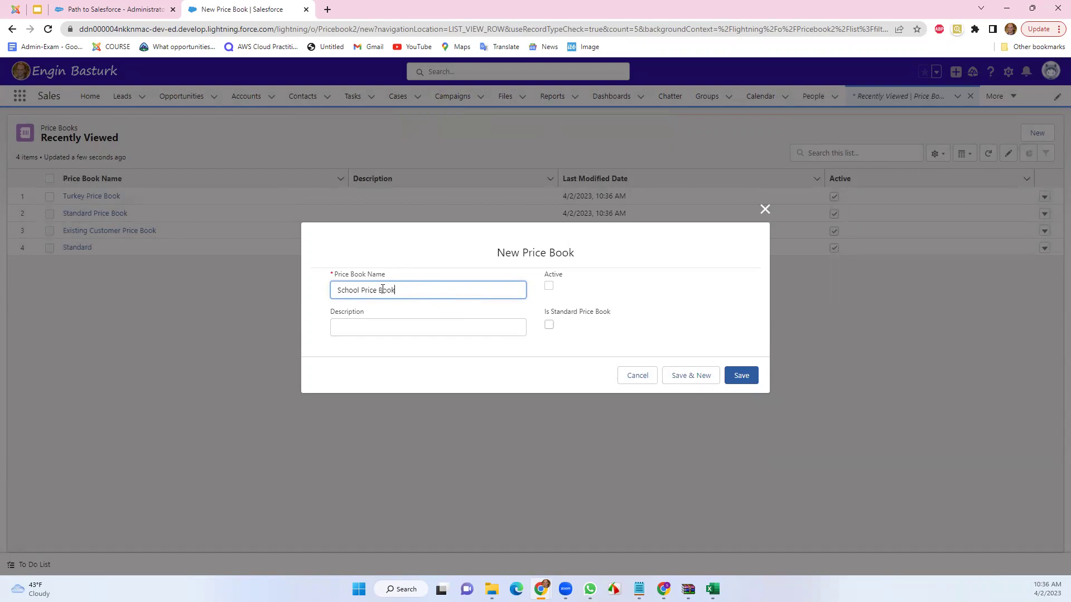
left_click(549, 285)
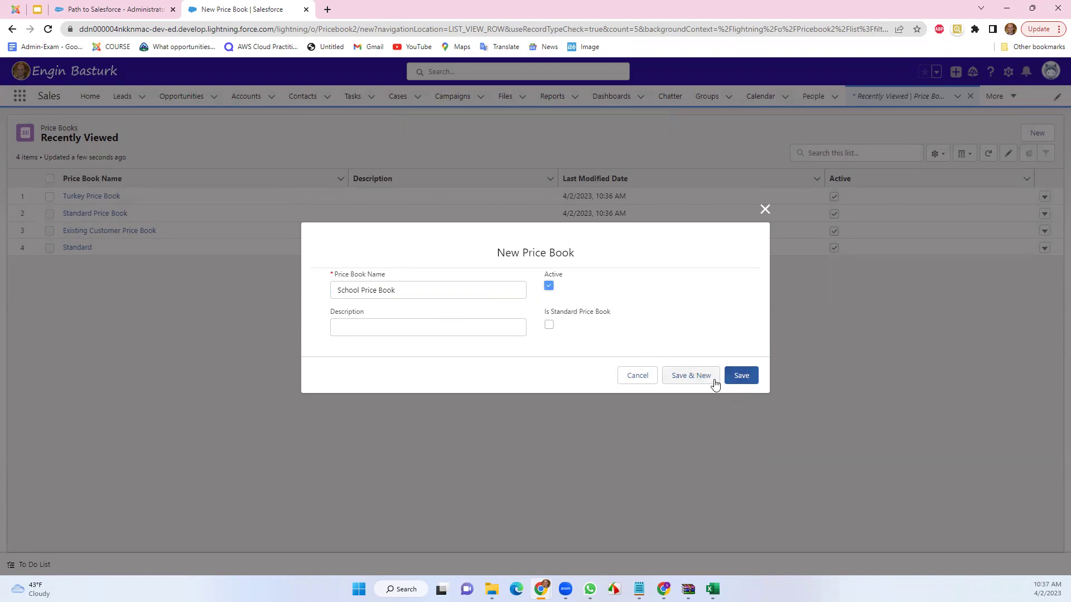
left_click(747, 379)
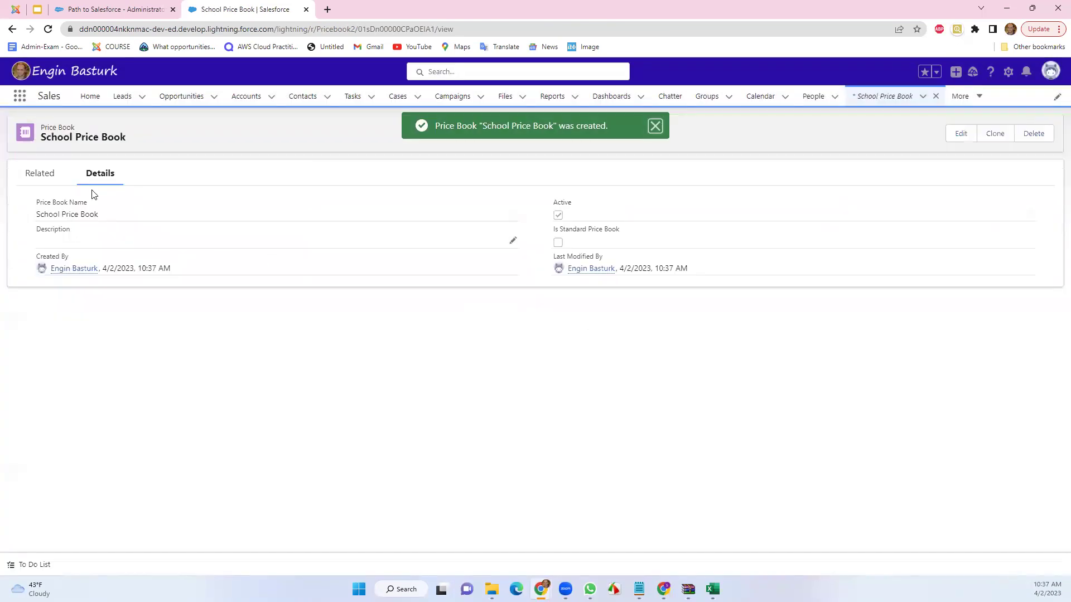
left_click(656, 126)
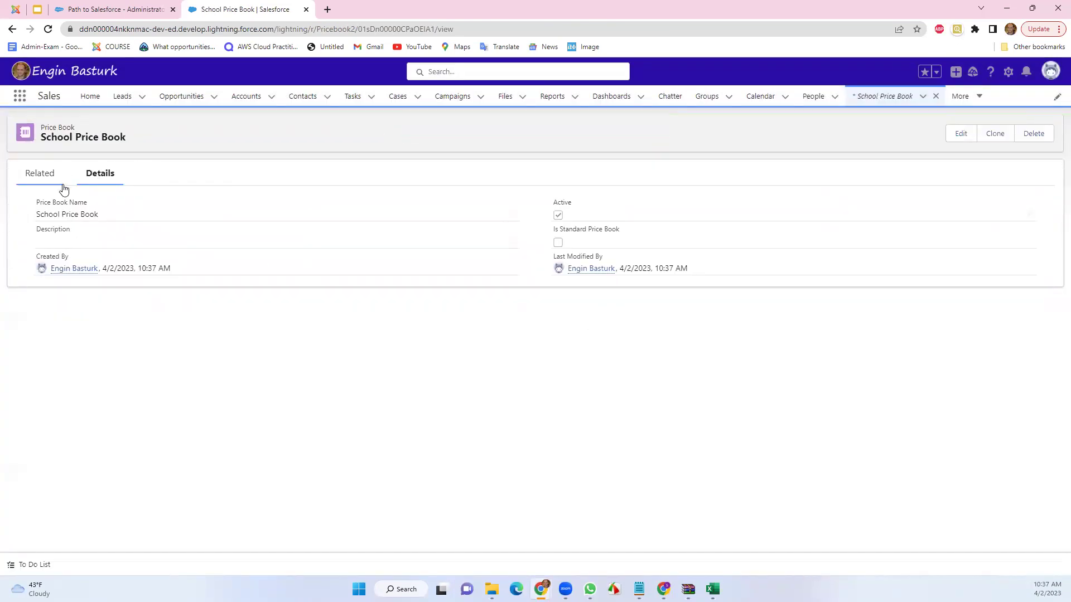
Check the School Price Book's related entries and history, and open the All Products list.
left_click(41, 174)
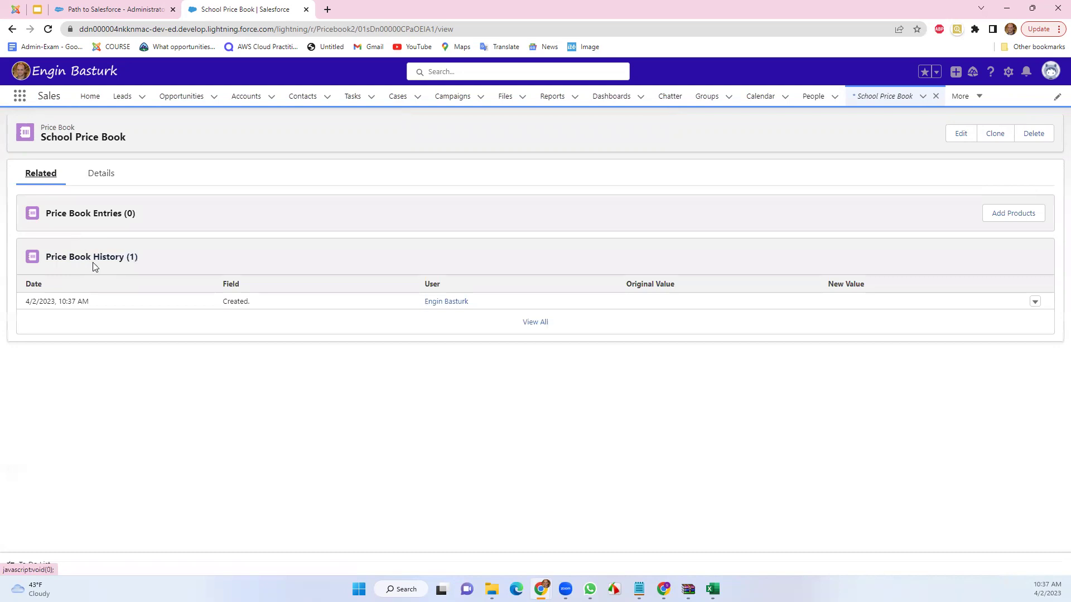
left_click(886, 97)
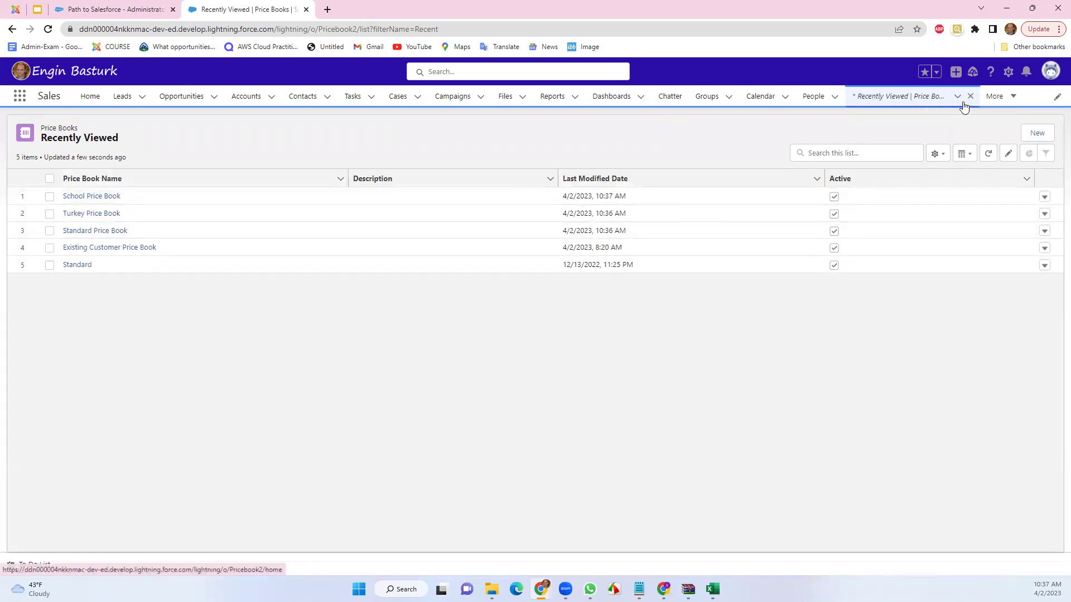
left_click(1014, 96)
left_click(985, 218)
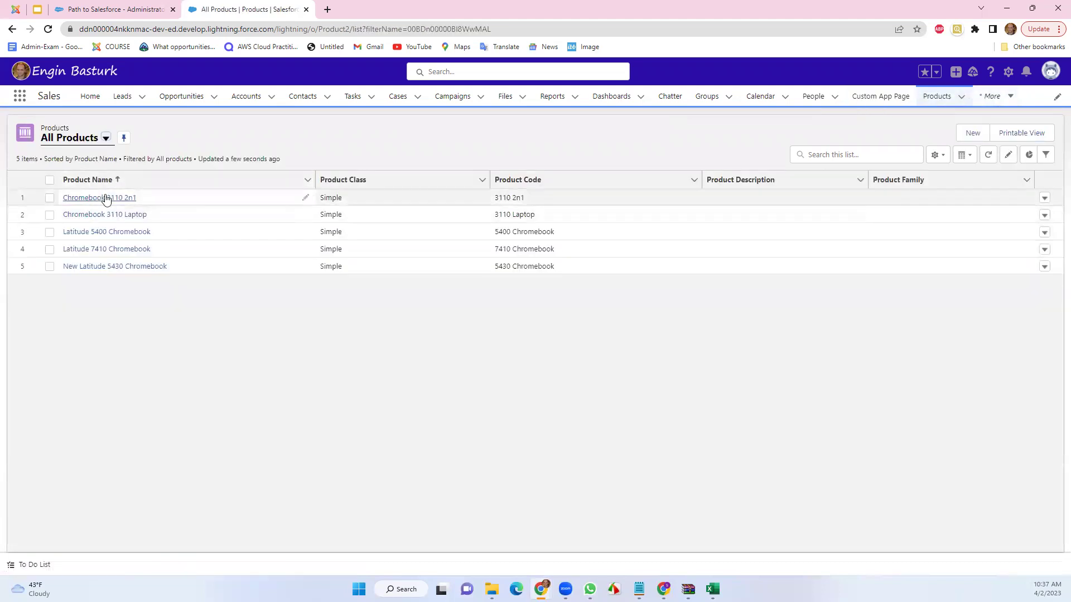
Add the Chromebook 3110 2n1 to the Turkey Price Book in USD with a list price of 250, saving and starting another entry.
left_click(107, 198)
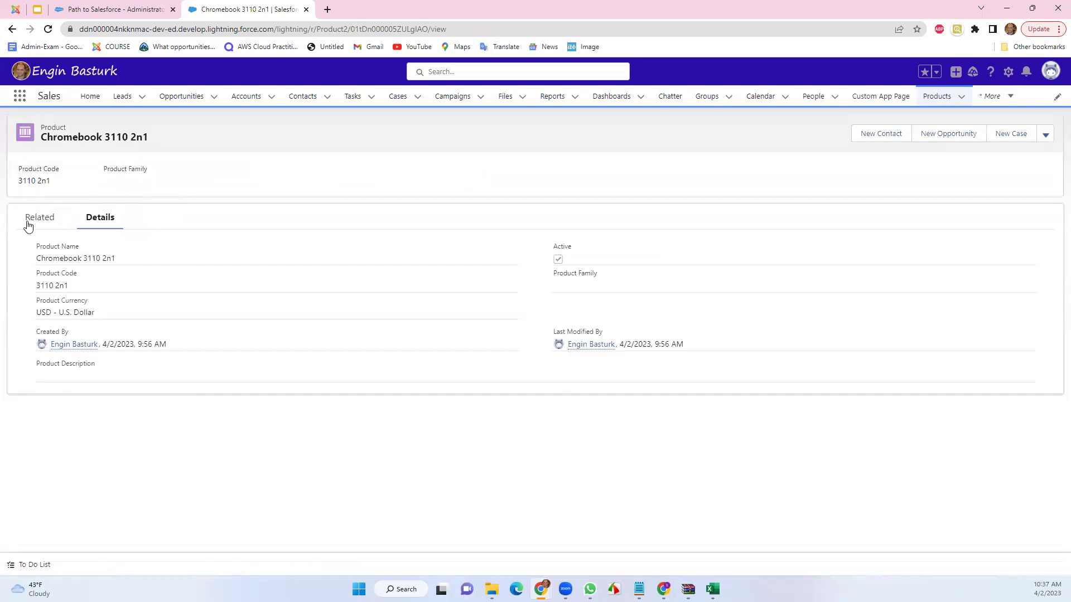
left_click(29, 222)
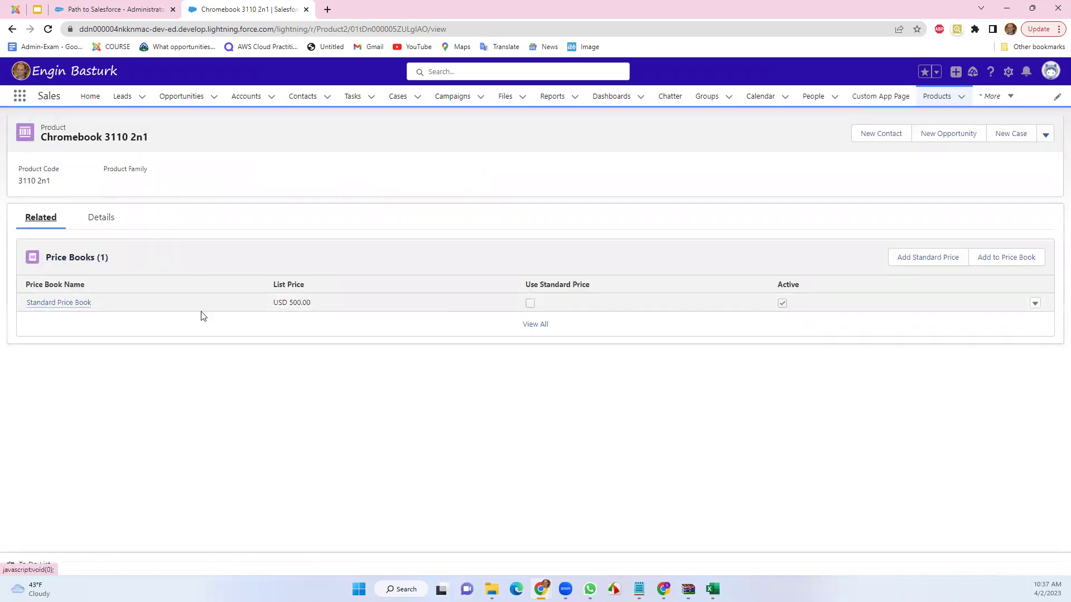
mouse_move(83, 304)
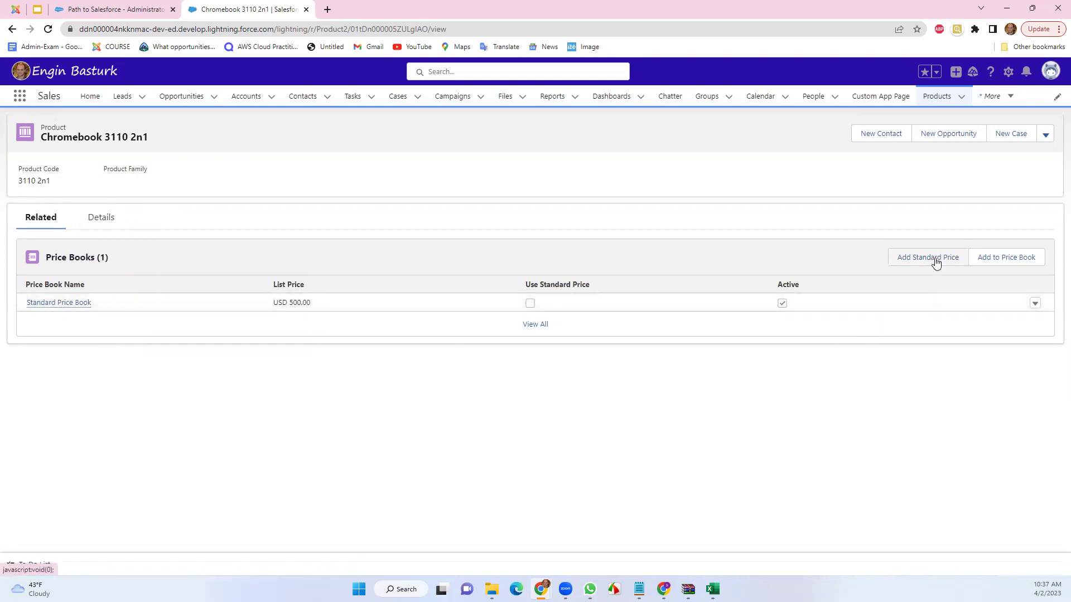
left_click(999, 257)
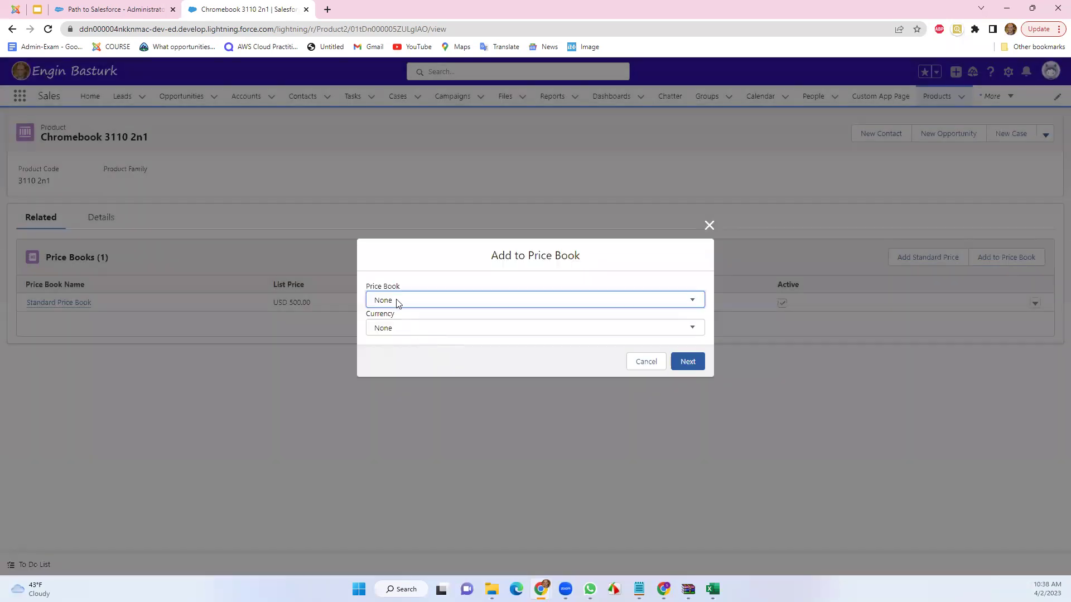
left_click(398, 302)
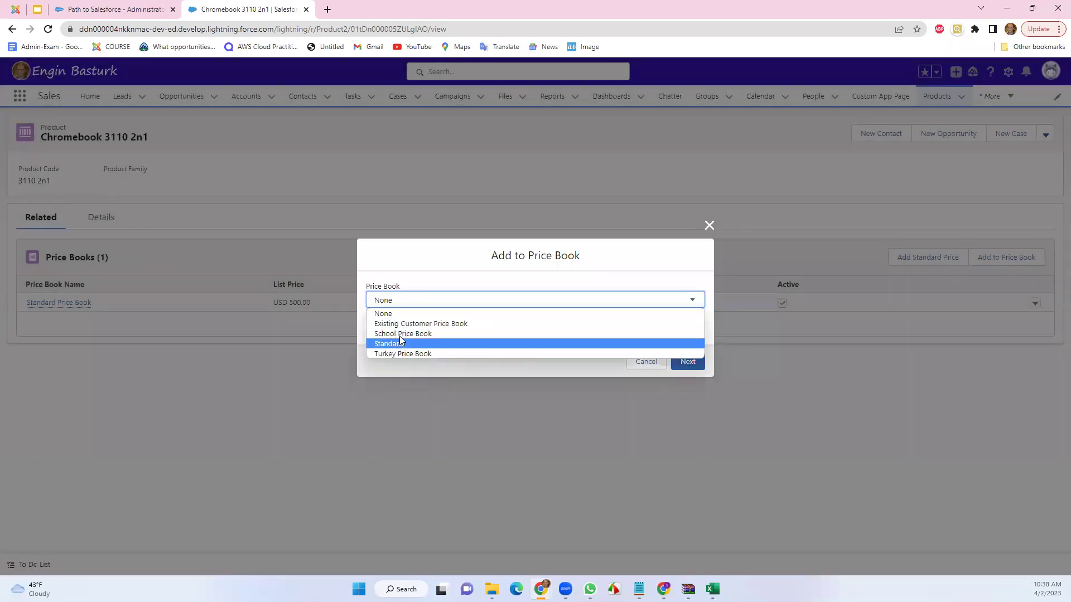
left_click(404, 353)
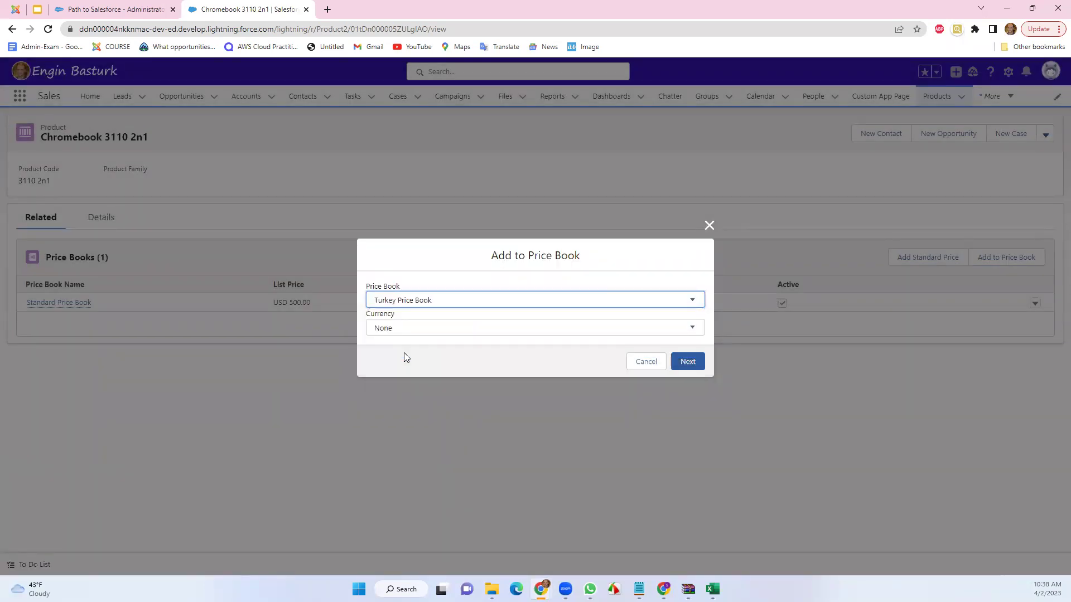
left_click(488, 329)
left_click(411, 352)
left_click(684, 363)
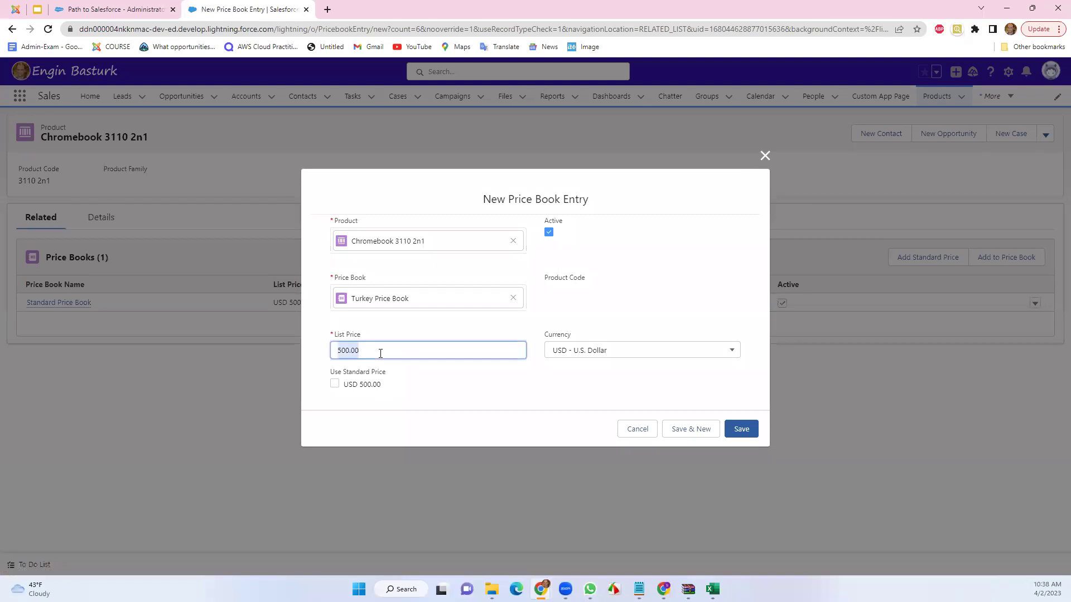
type("250")
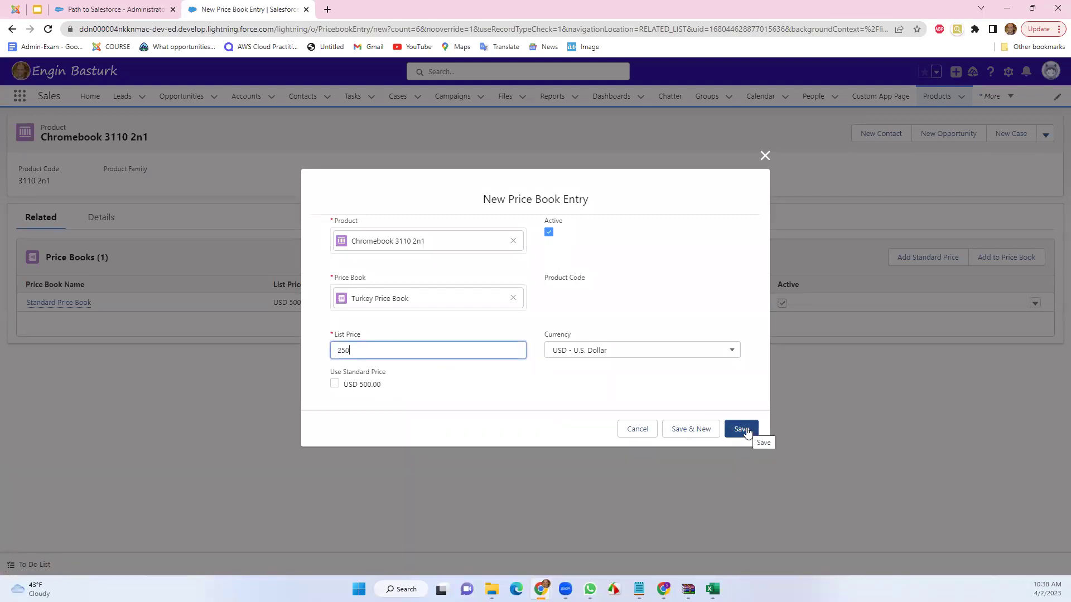
left_click(706, 433)
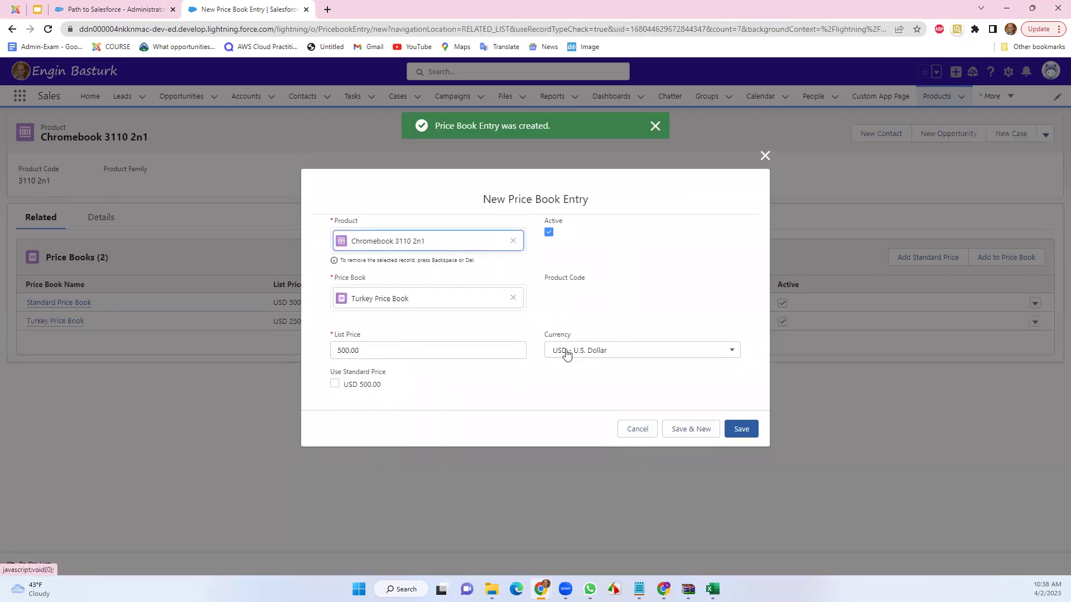
Change the new entry's price book to School Price Book, set its list price to 150, and save it.
left_click(400, 305)
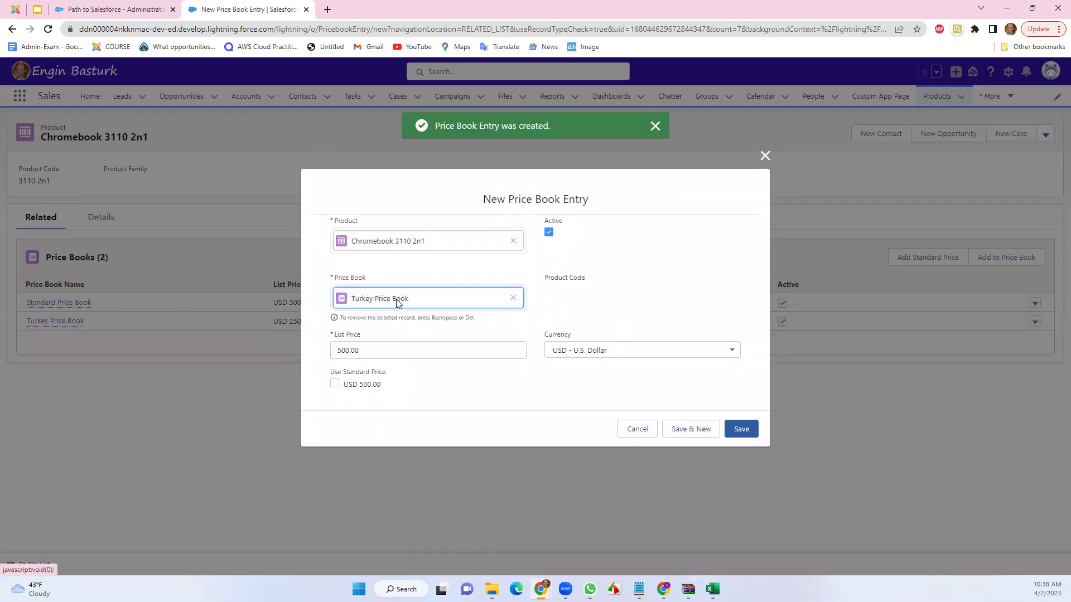
left_click(512, 300)
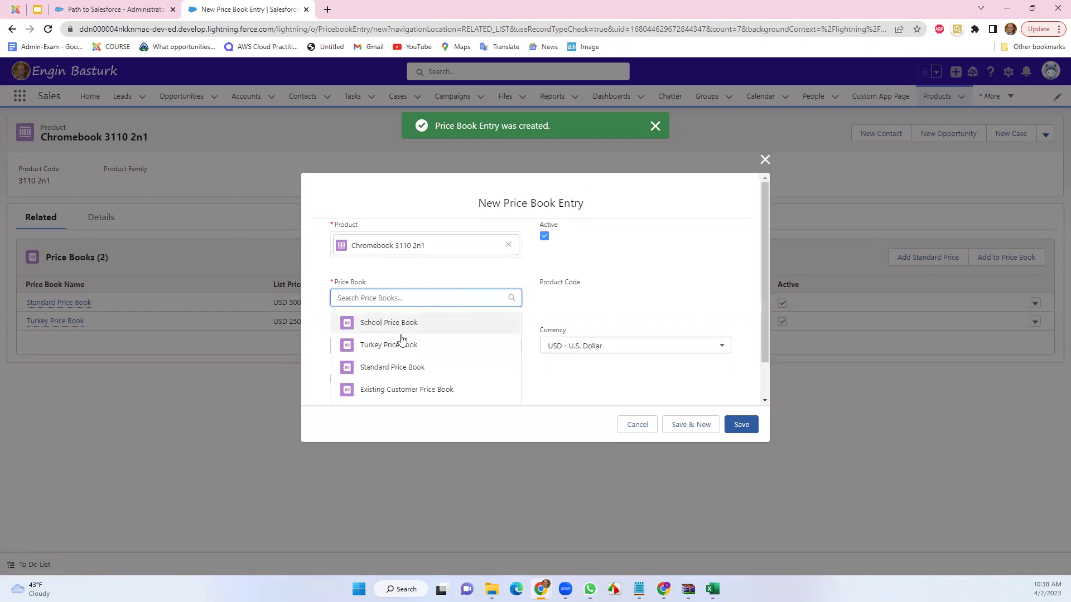
left_click(394, 322)
left_click(371, 355)
double_click(371, 355)
type("150")
left_click(741, 430)
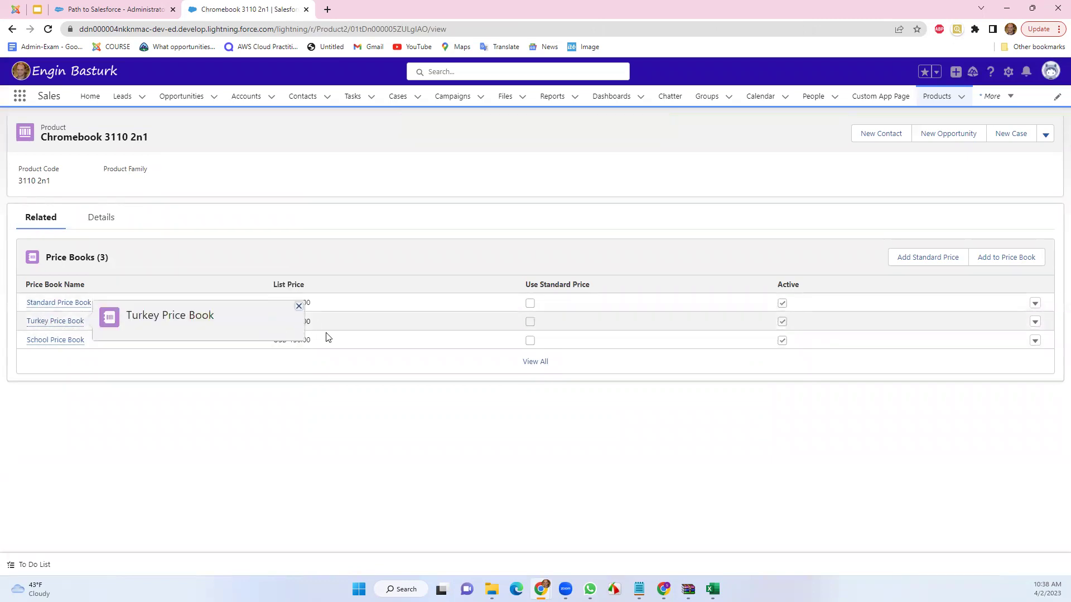
mouse_move(38, 303)
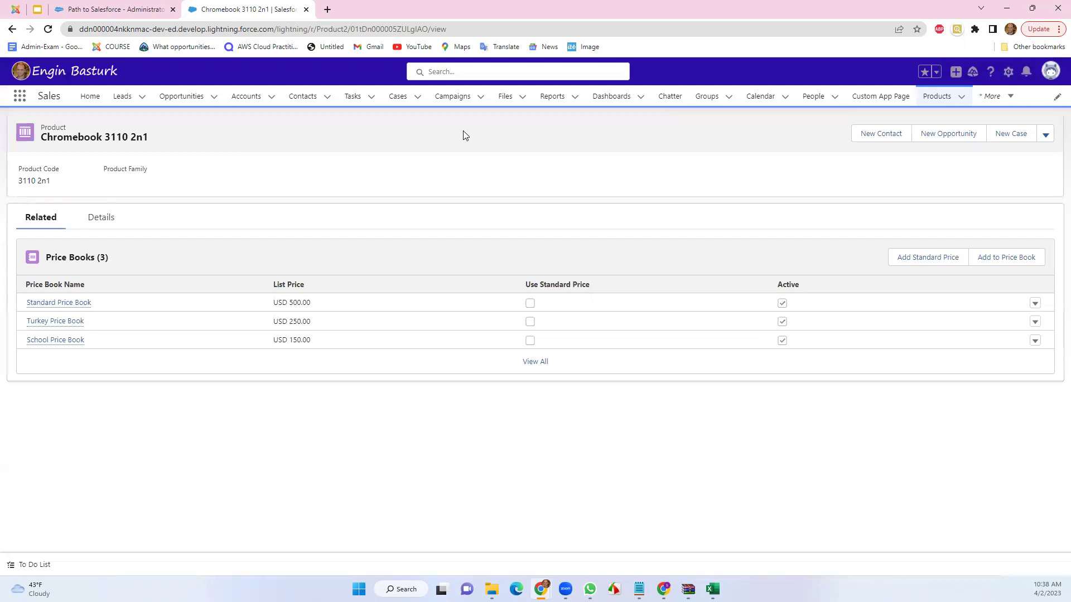
Add a standard price of USD 600 to the Chromebook 3110 Laptop, saving and starting another entry.
left_click(929, 96)
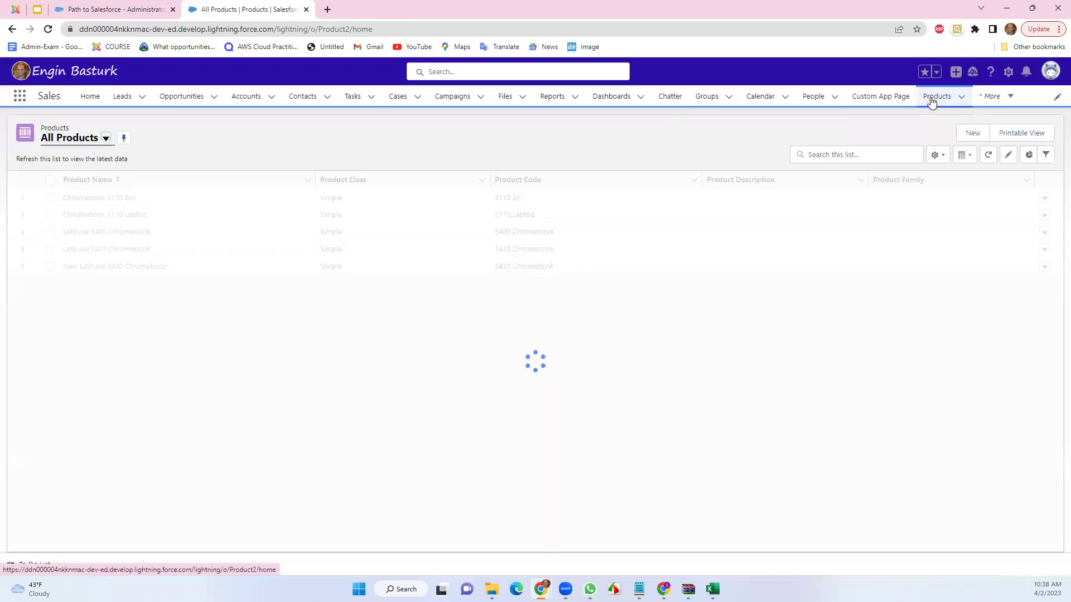
left_click(132, 215)
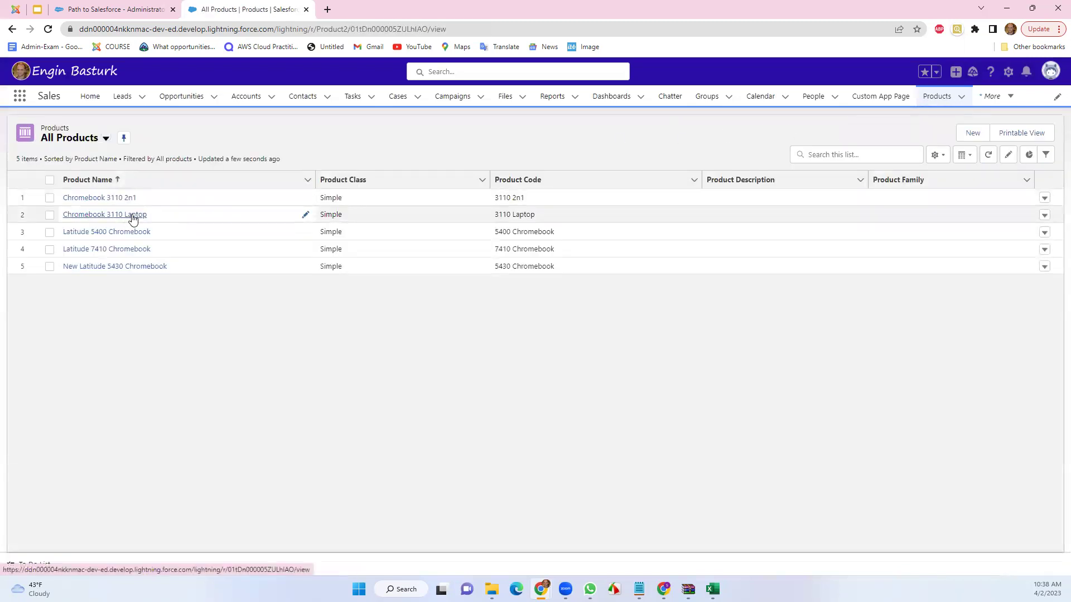
left_click(38, 218)
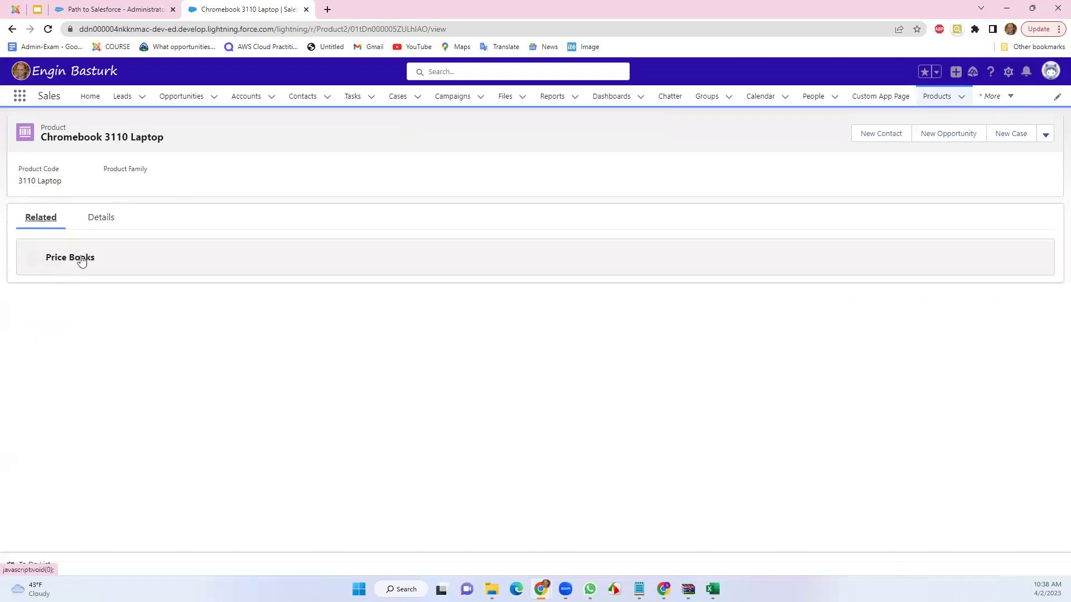
left_click(1011, 258)
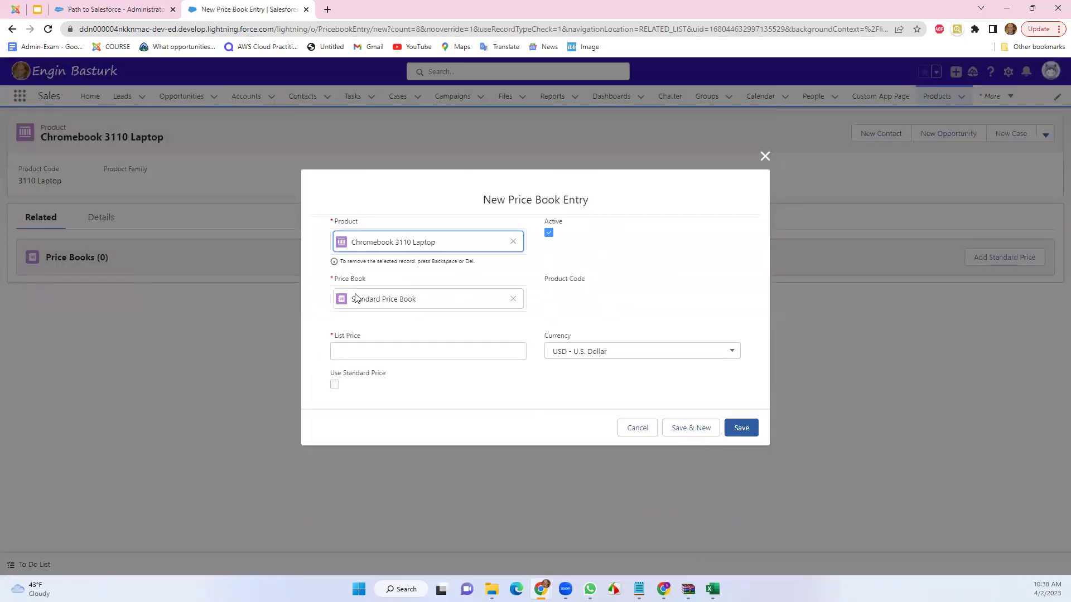
left_click(362, 360)
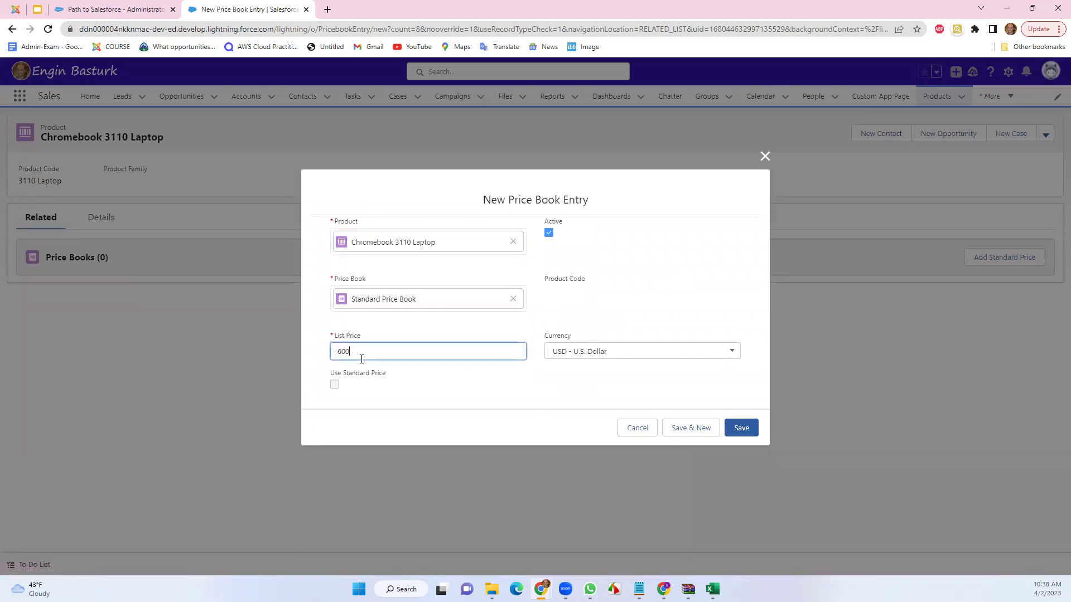
left_click(704, 428)
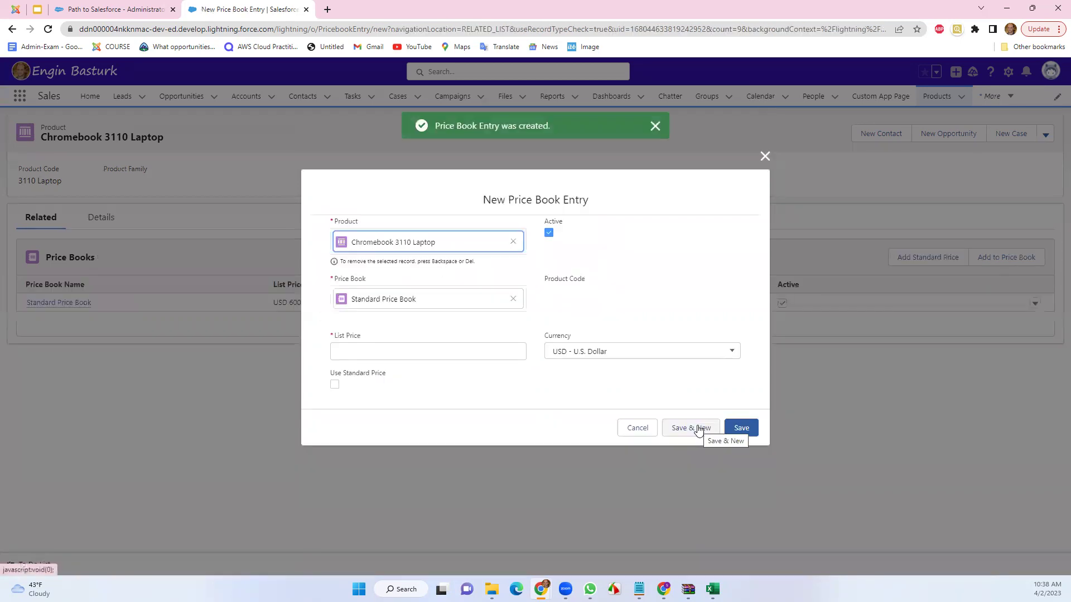
Create a Turkey Price Book entry for the Chromebook 3110 Laptop with a list price of 300, saving and starting another entry.
left_click(521, 304)
left_click(513, 299)
left_click(421, 303)
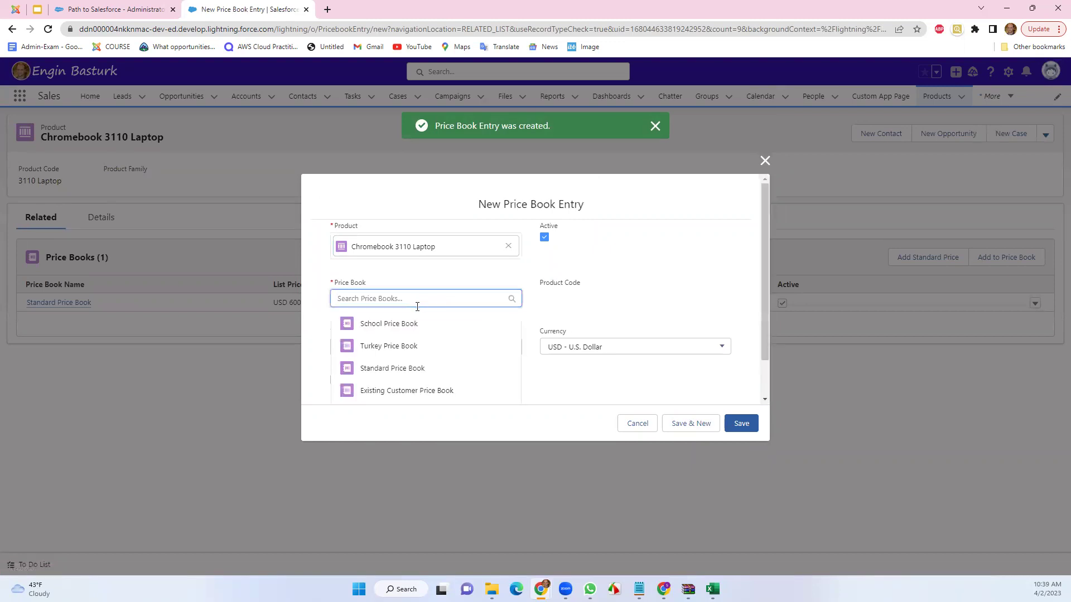
left_click(399, 347)
left_click(380, 357)
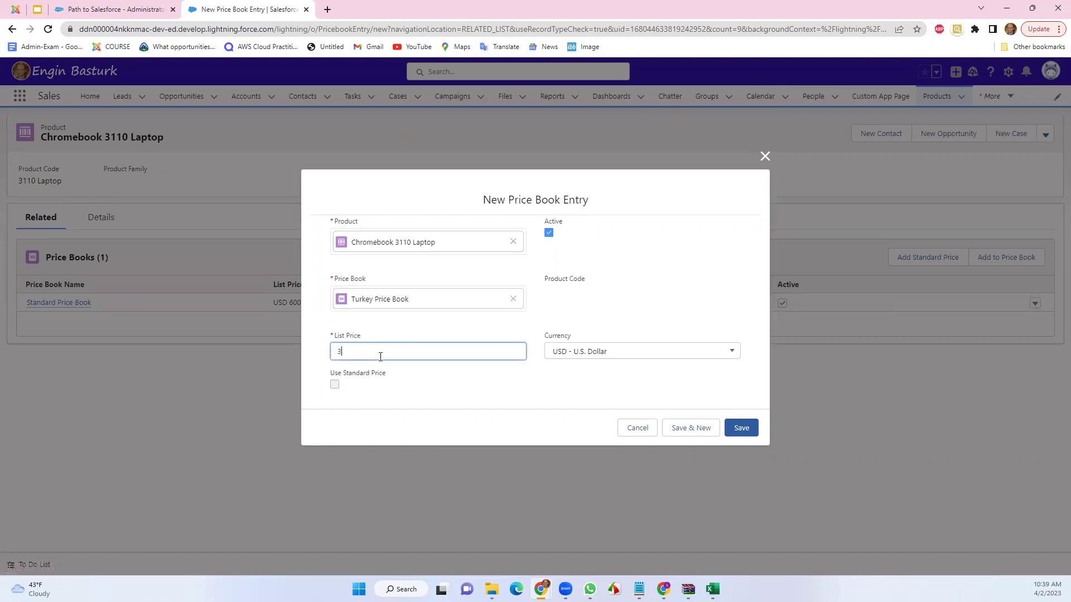
type("300")
left_click(700, 432)
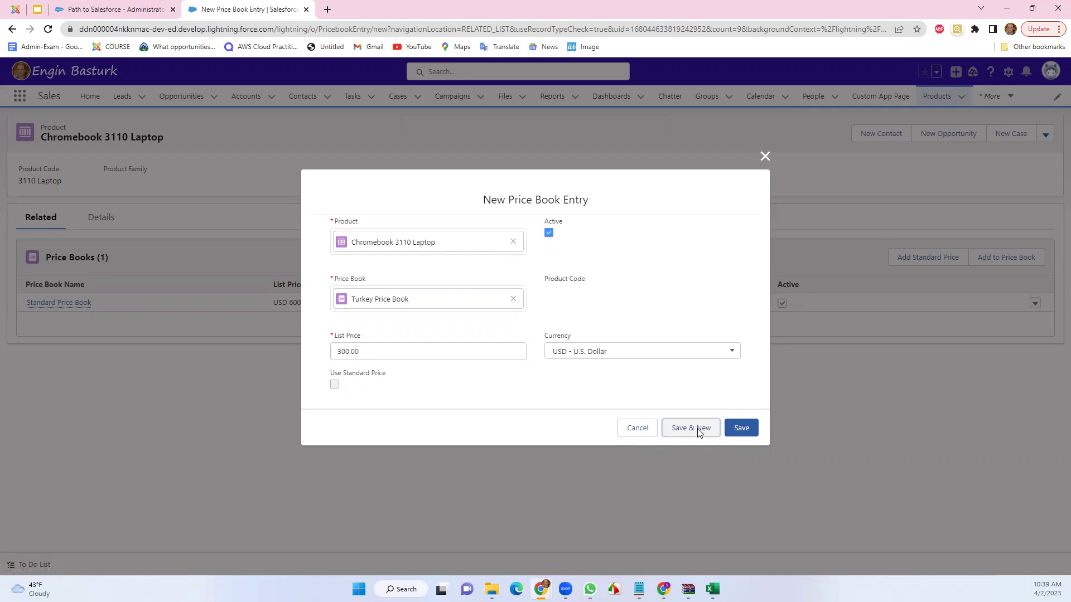
Create and save a School Price Book entry for the Chromebook 3110 Laptop with a list price of 180.
left_click(513, 300)
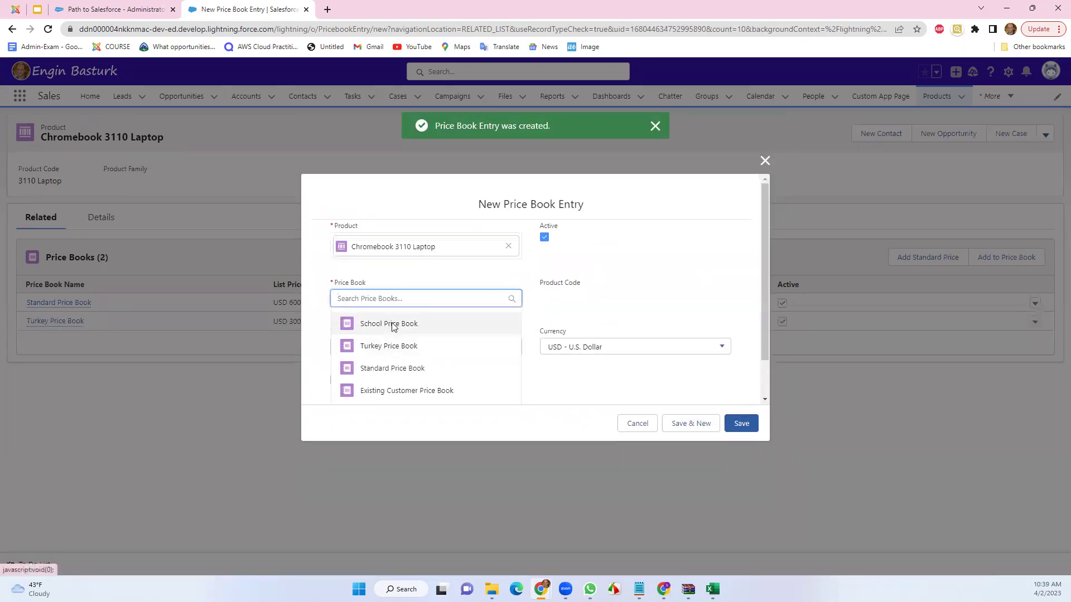
left_click(392, 325)
left_click(381, 349)
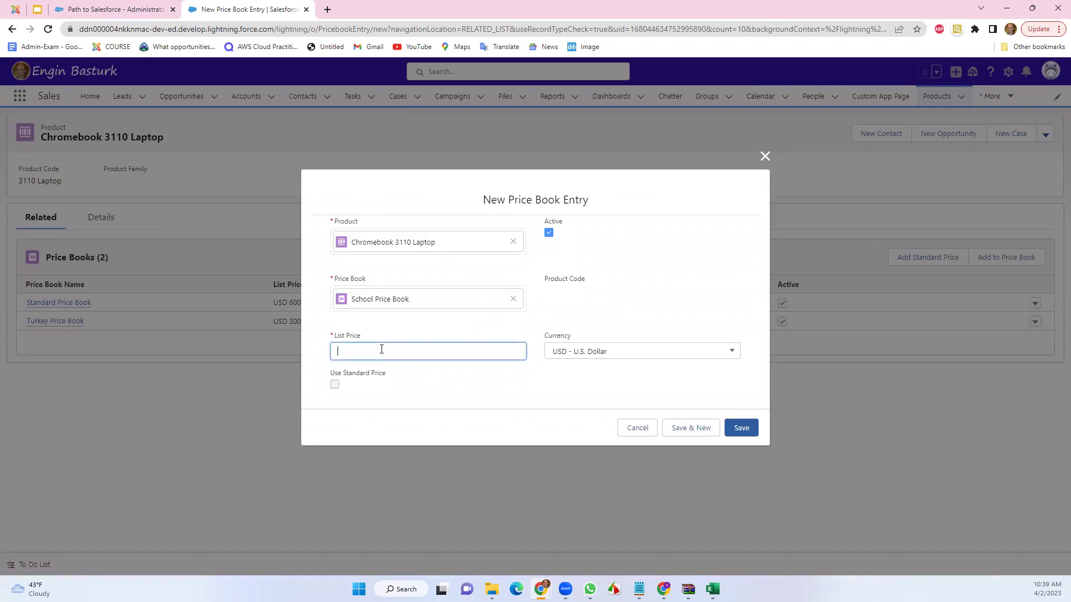
left_click(736, 429)
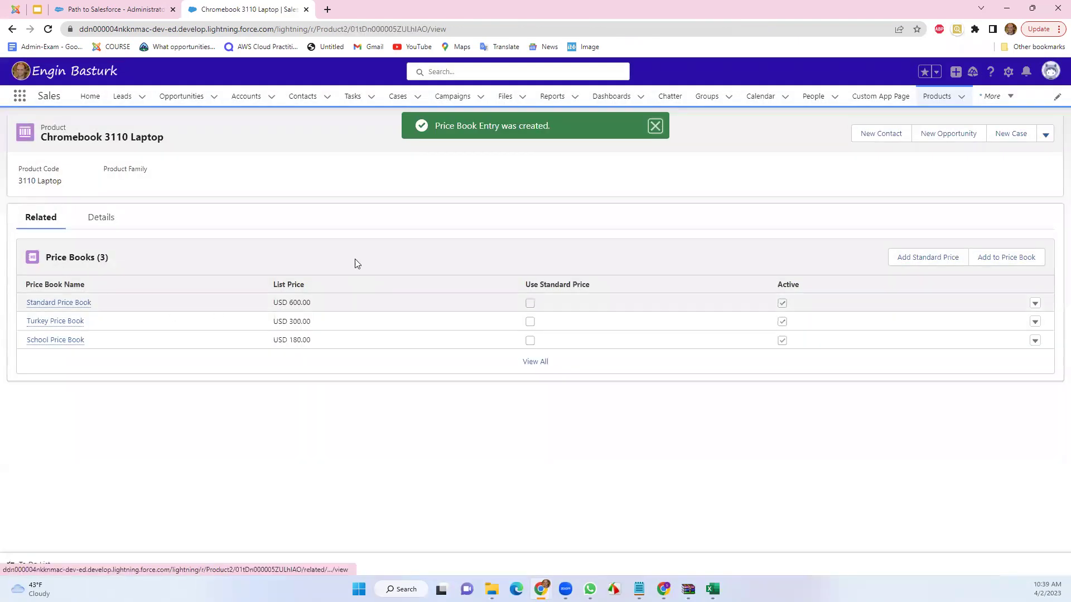
left_click(653, 130)
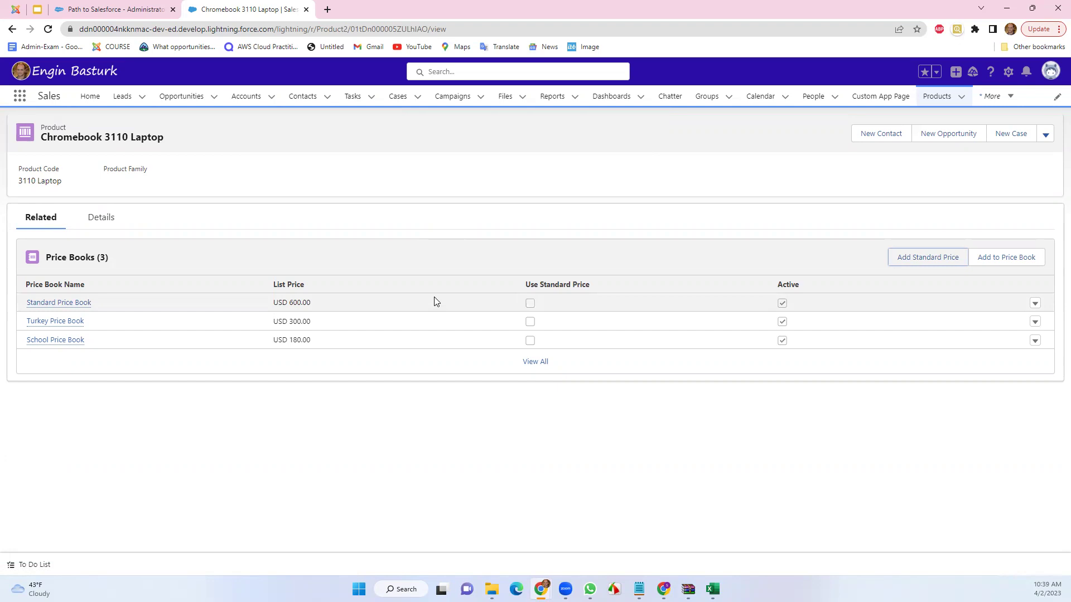
mouse_move(78, 305)
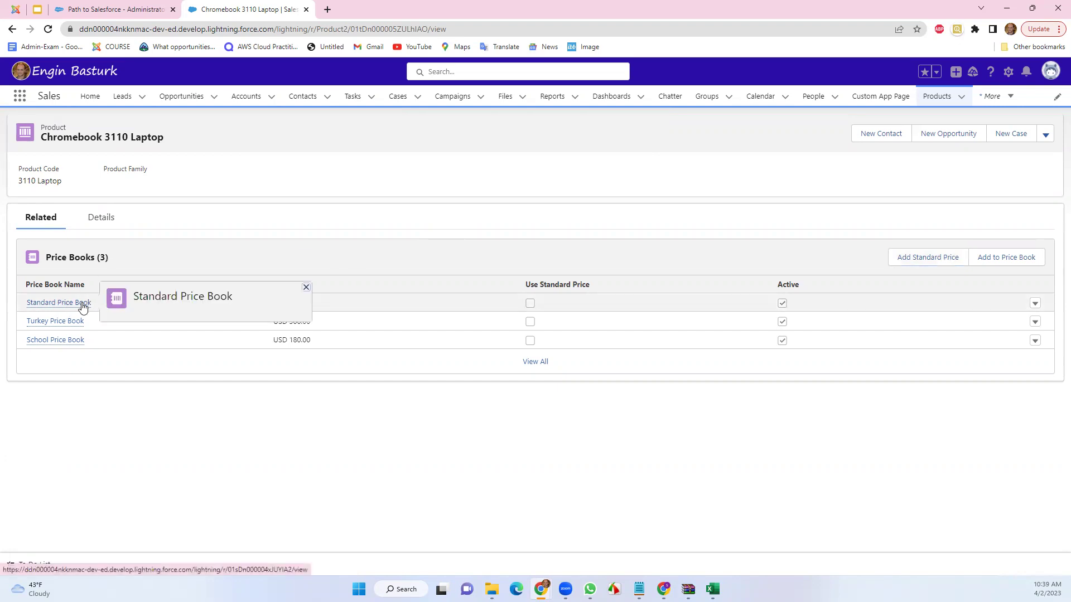
mouse_move(40, 324)
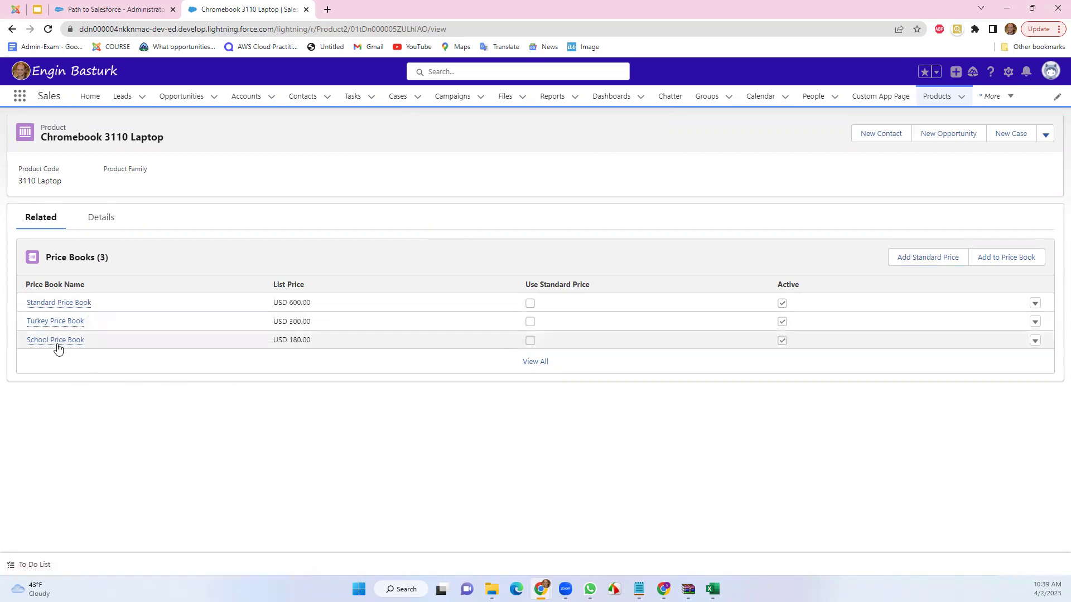
mouse_move(60, 345)
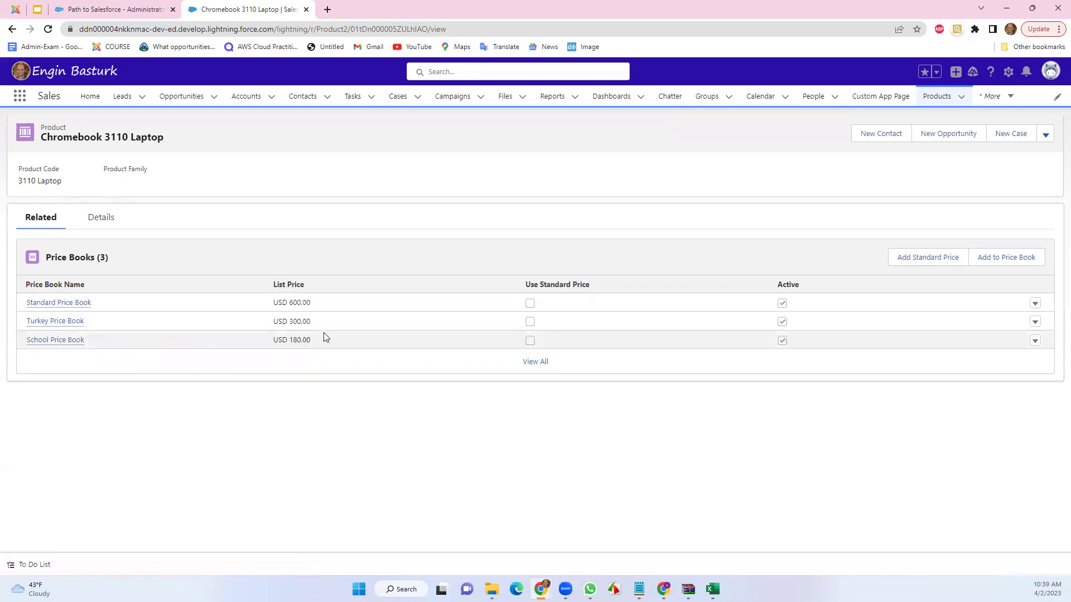